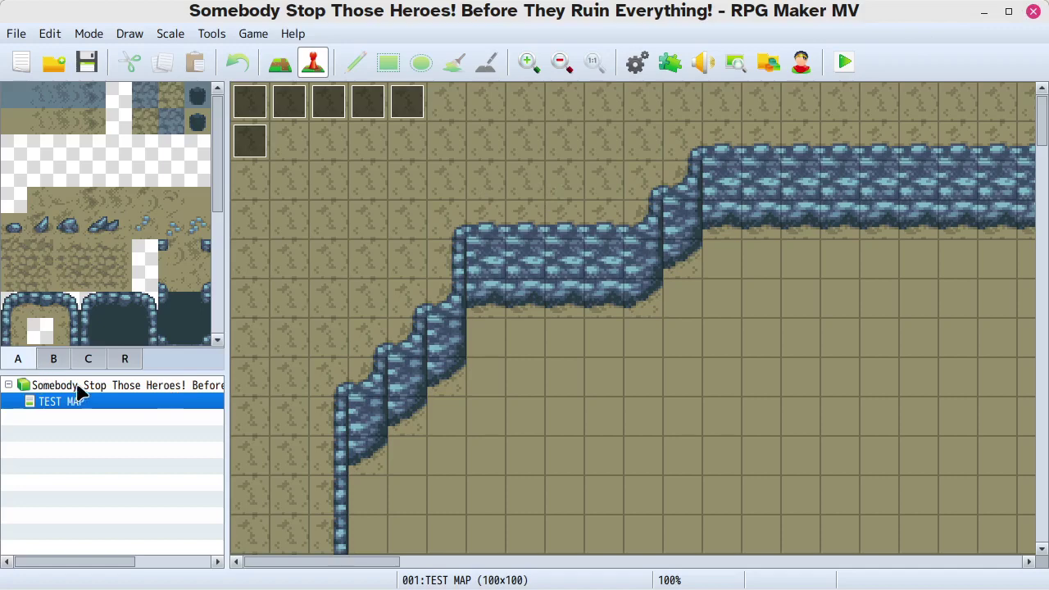
Step: Create a map named New Game Setup, 24 tiles wide, using the 0008 TF AtlantisB(Brown) tileset
click(79, 387)
right_click(77, 387)
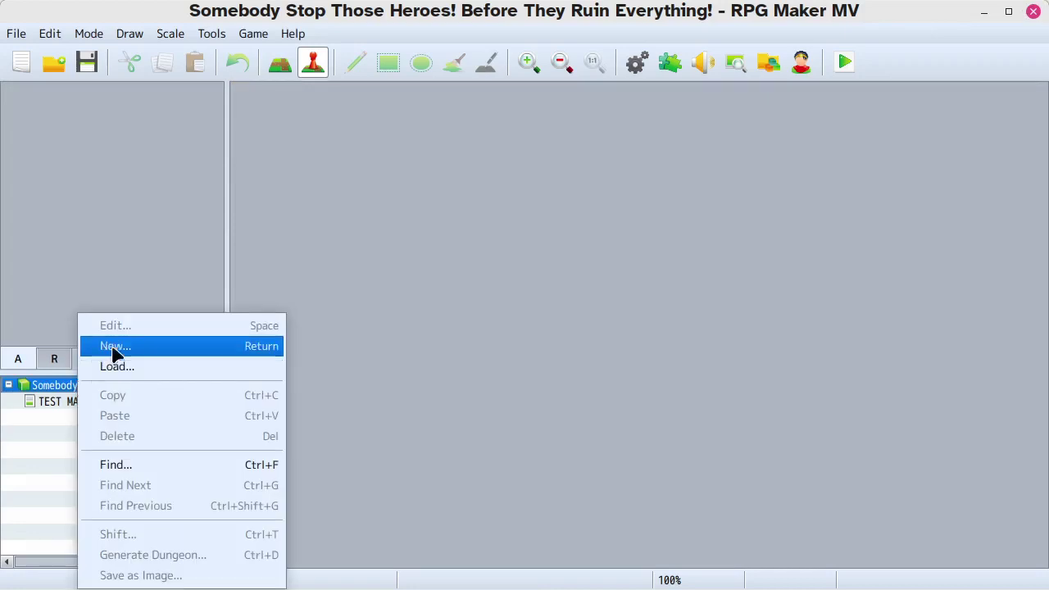
click(115, 347)
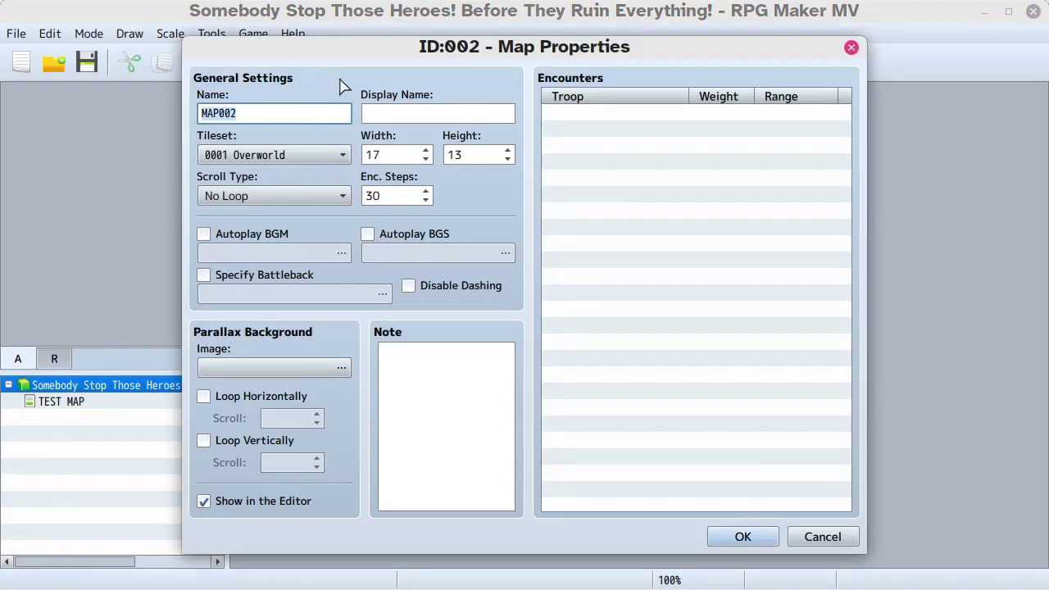
text(New Game Setup)
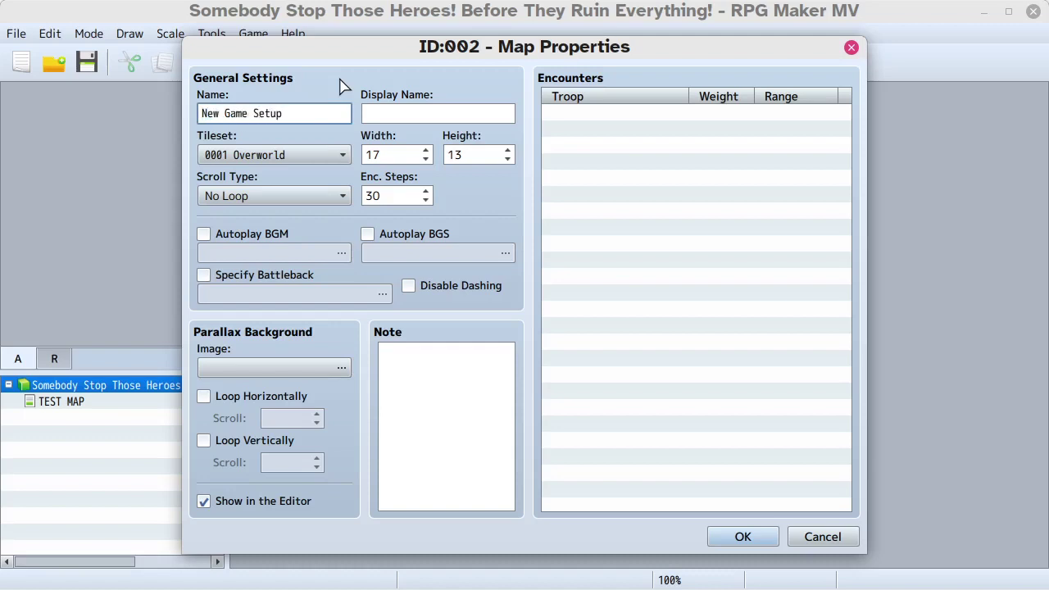
double_click(387, 154)
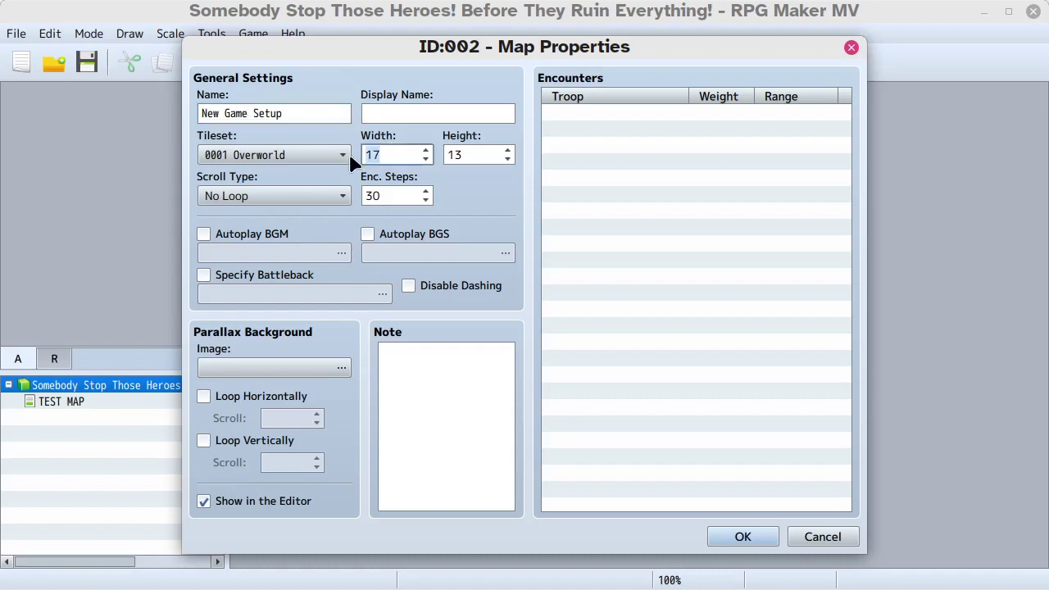
text(24)
click(343, 155)
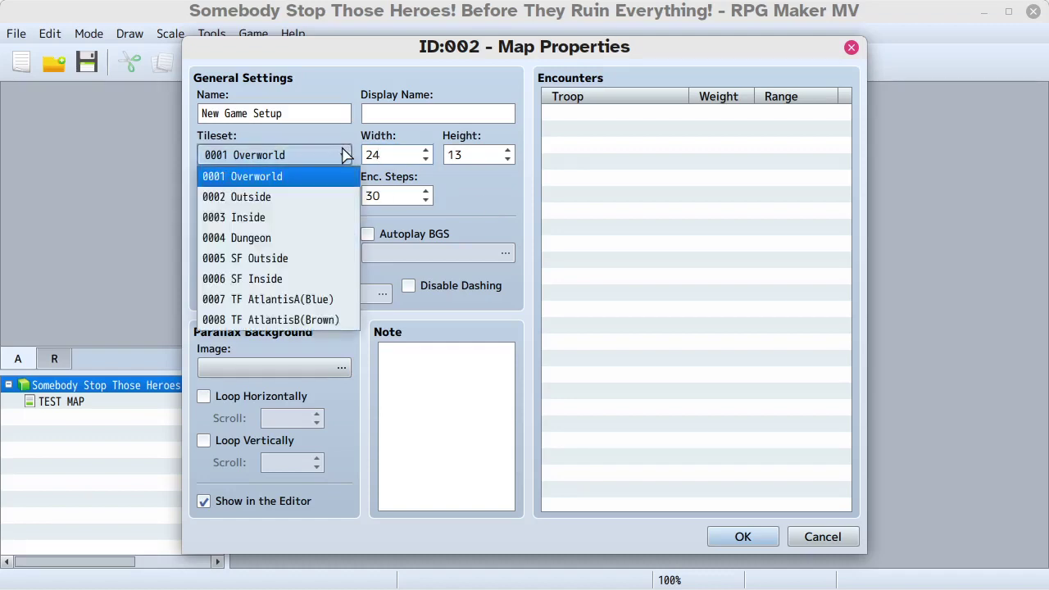
click(307, 327)
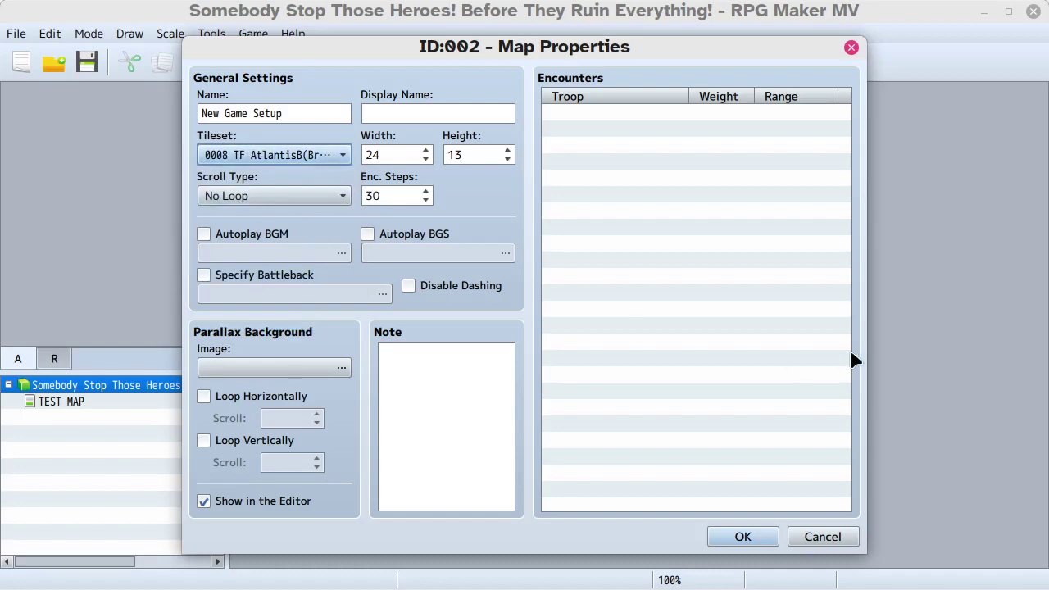
click(742, 537)
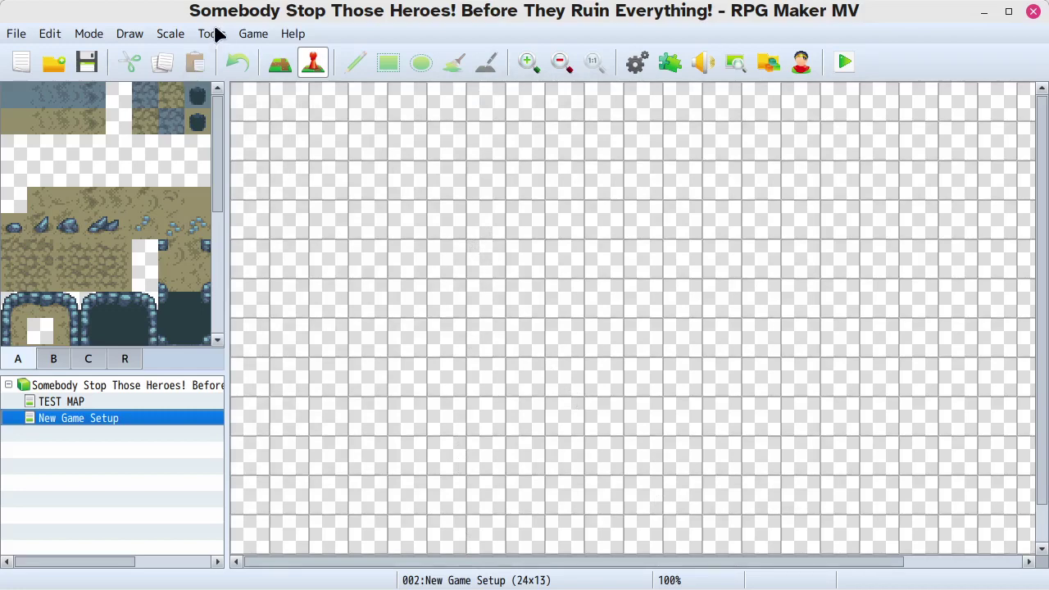
Step: Enable the Start Transparent option in the database's system settings and save the change
click(631, 62)
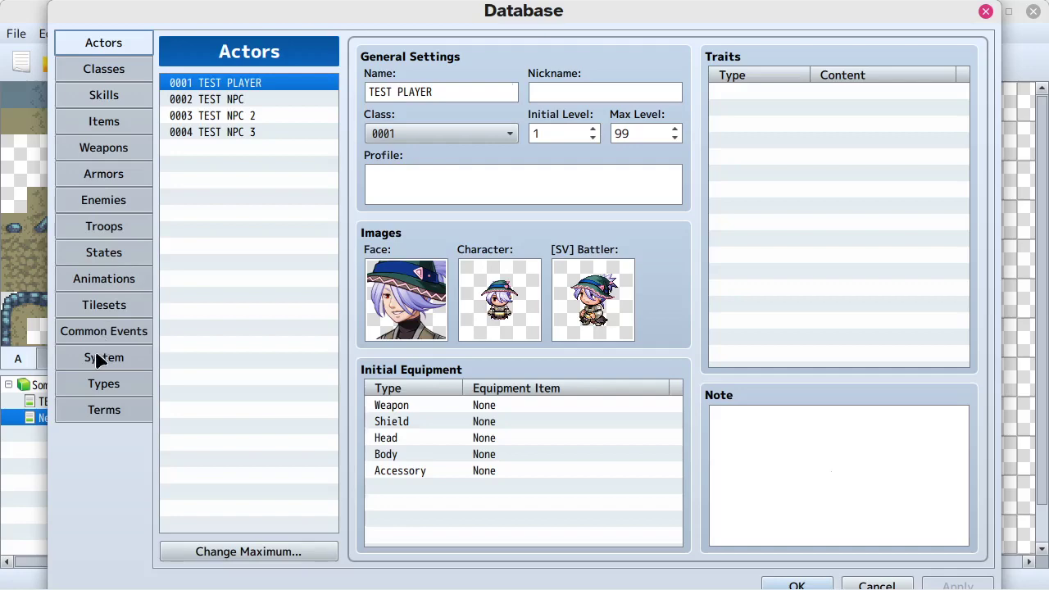
click(100, 357)
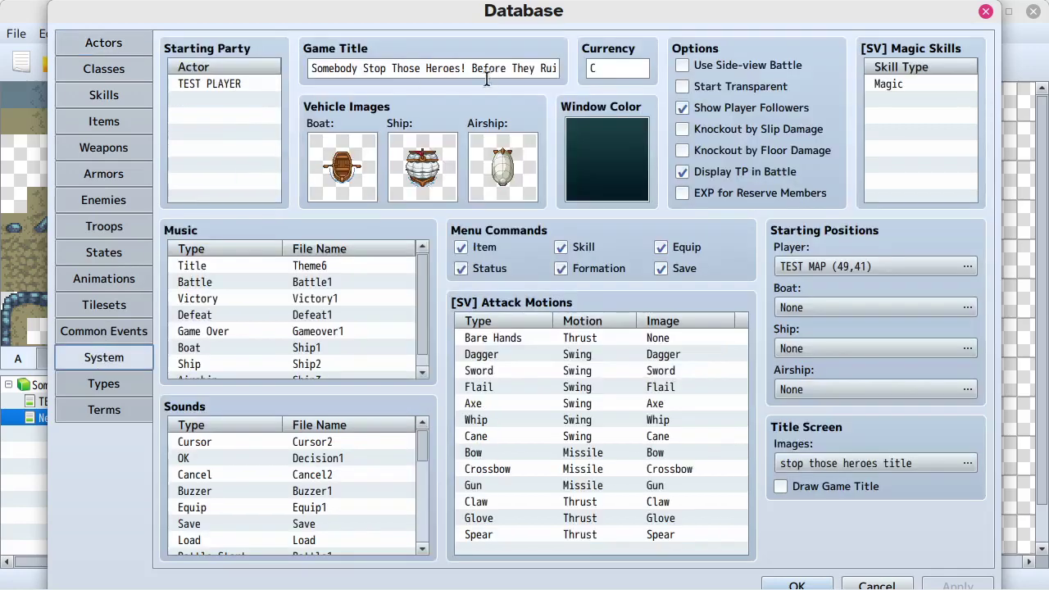
click(737, 88)
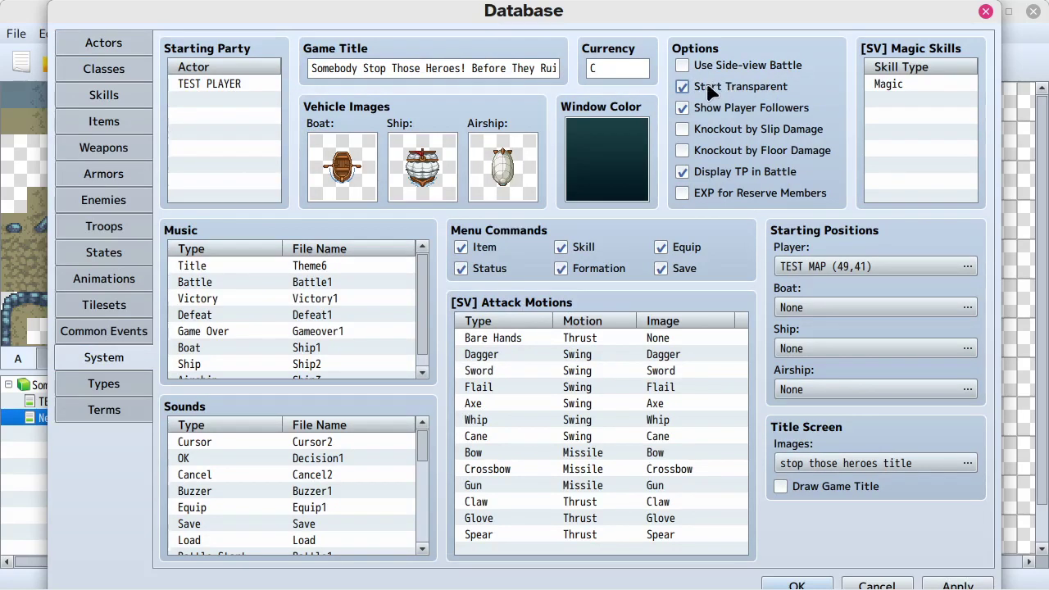
mouse_move(710, 92)
click(807, 583)
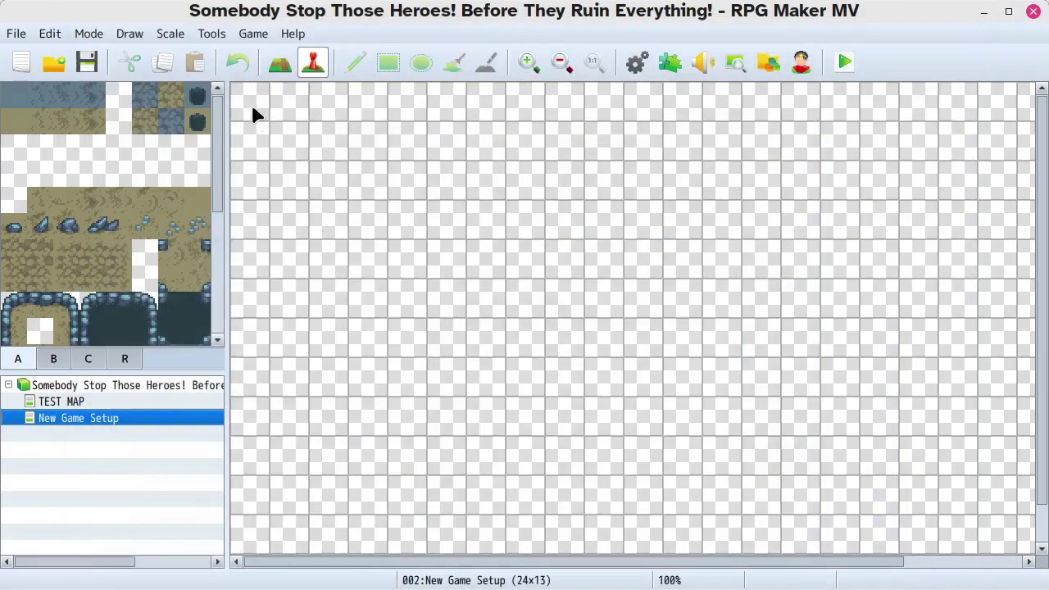
Step: Set the player's starting position to tile 10,7 on the New Game Setup map
click(643, 377)
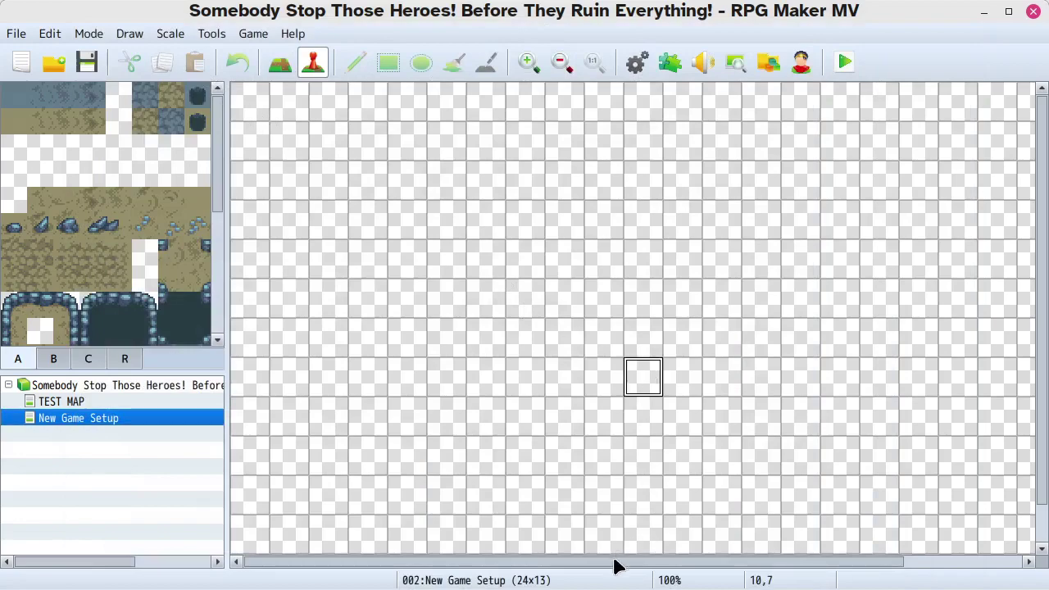
drag(615, 562, 468, 536)
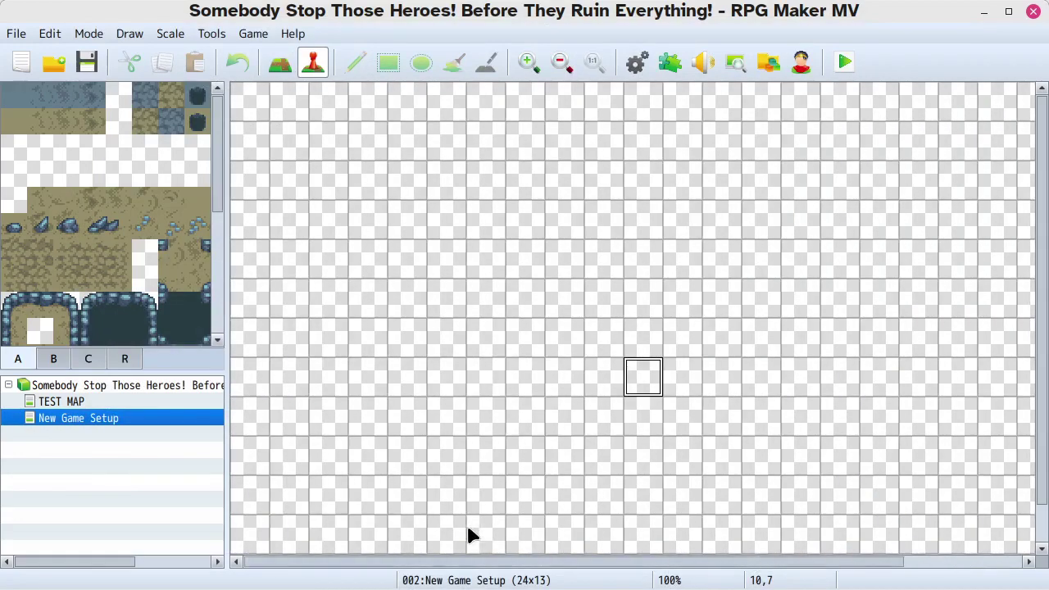
scroll(703, 297, down, 1)
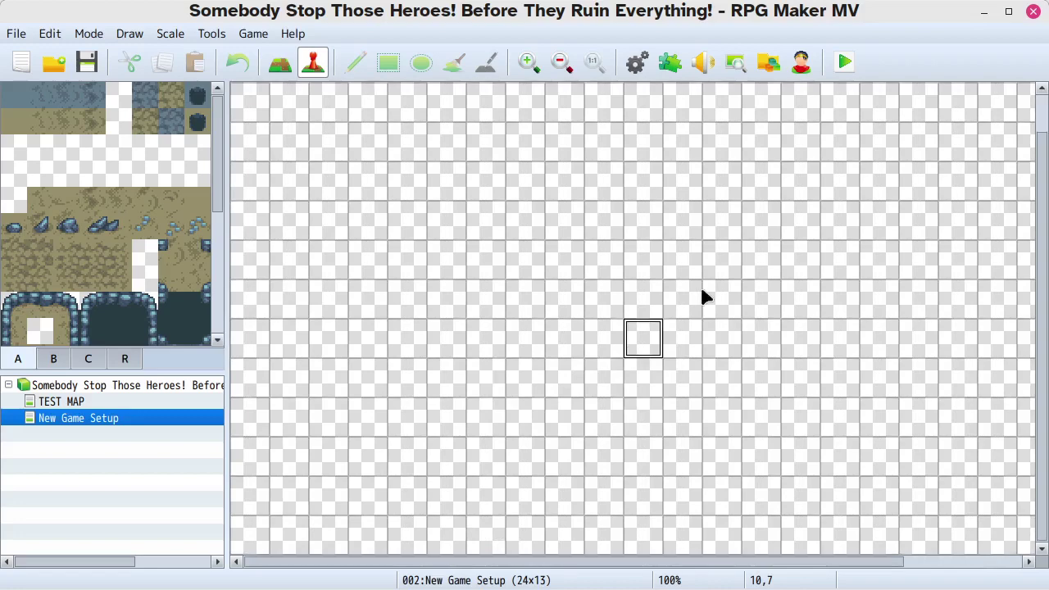
right_click(637, 332)
mouse_move(838, 577)
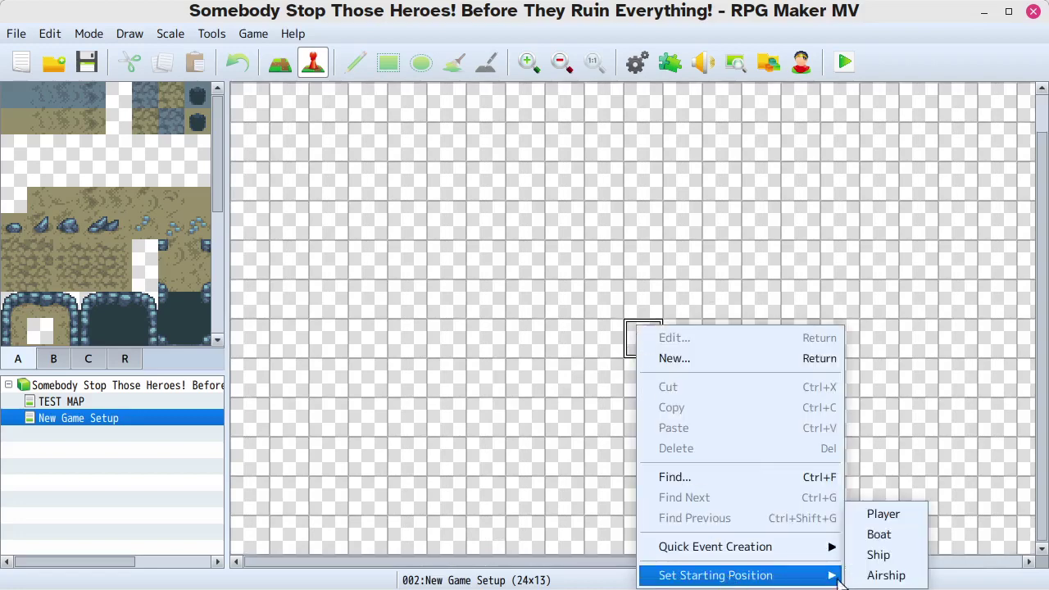
click(869, 521)
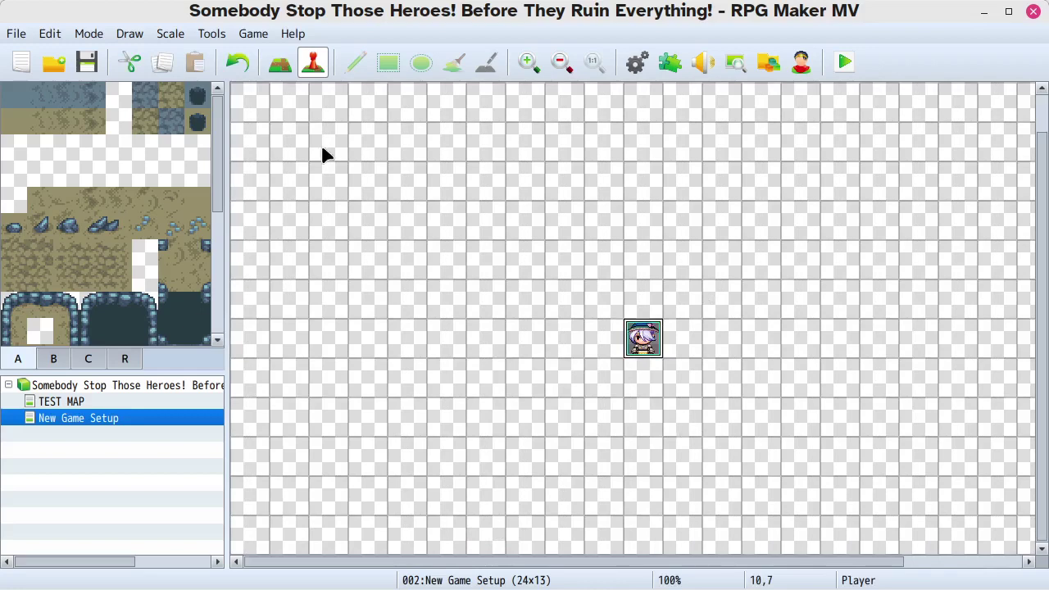
scroll(323, 155, up, 1)
right_click(256, 104)
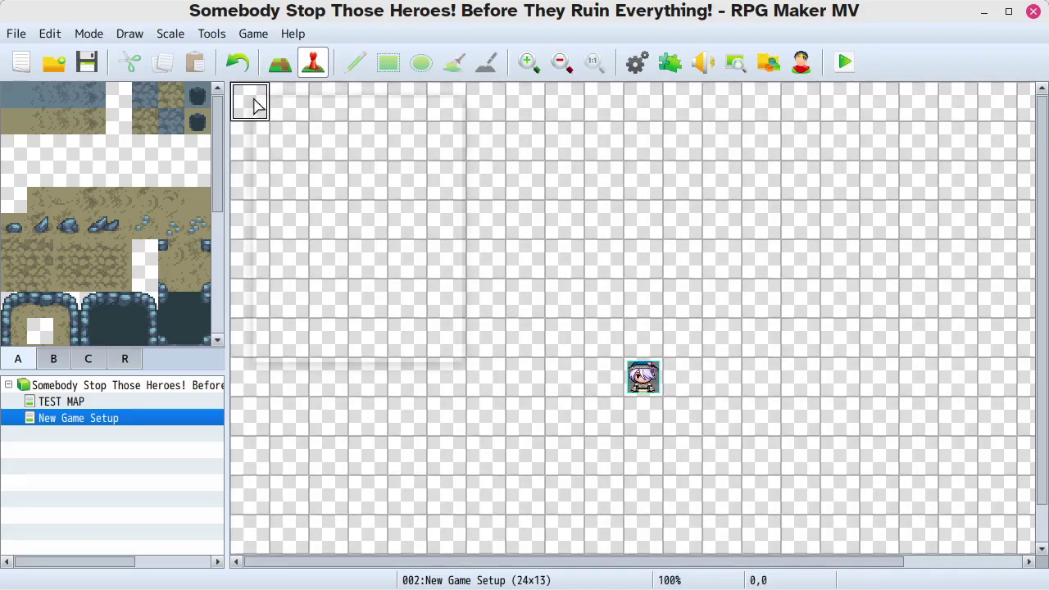
click(295, 132)
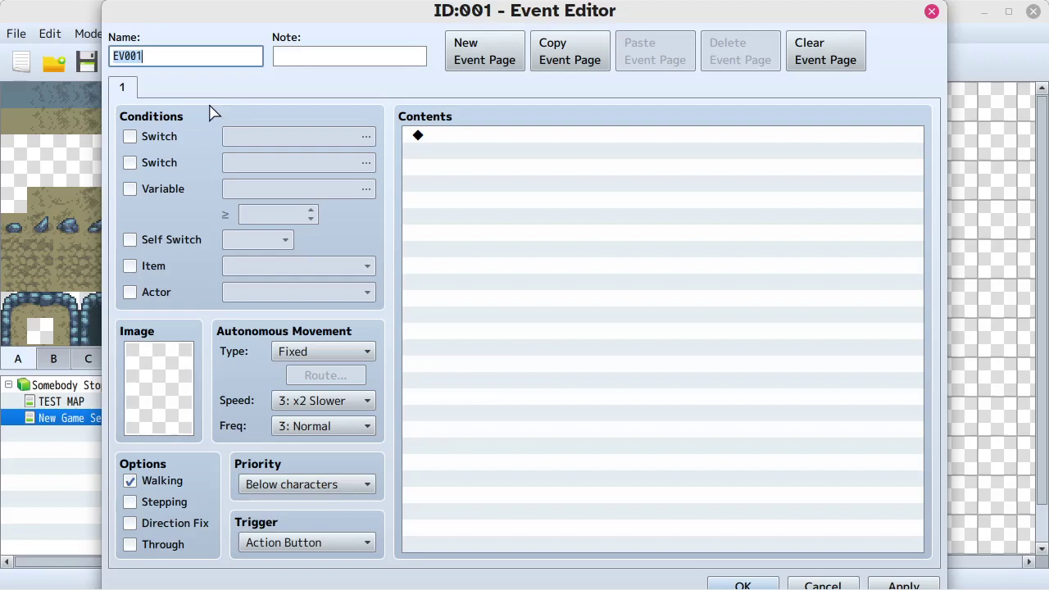
click(281, 542)
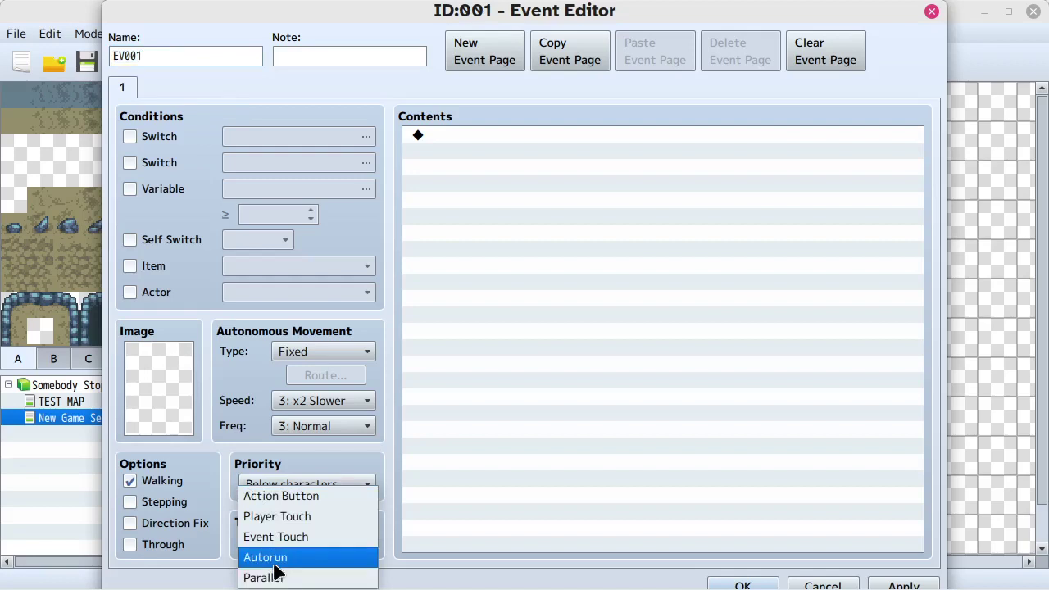
click(271, 558)
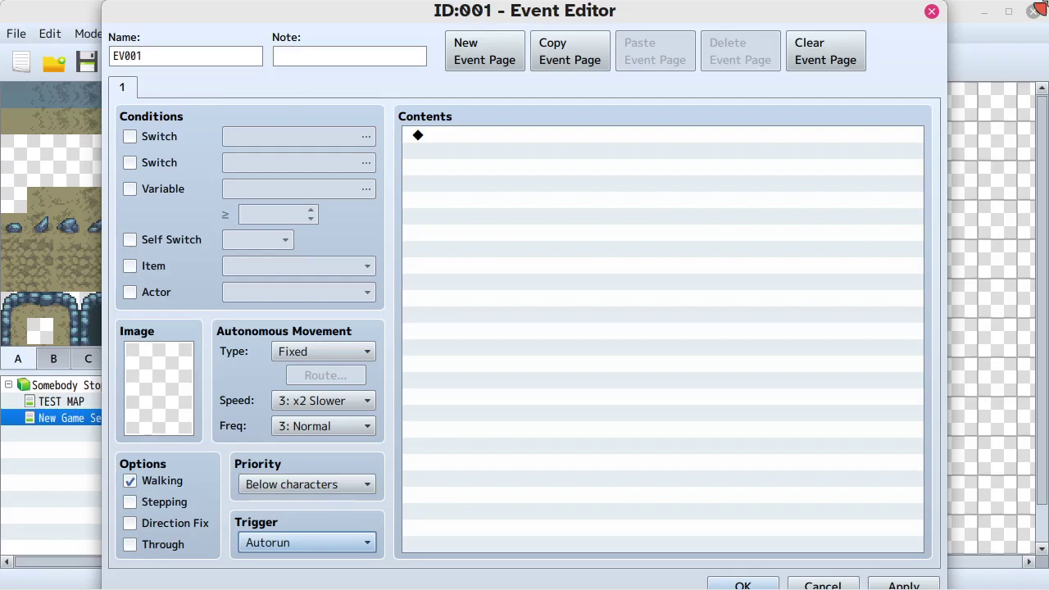
click(933, 13)
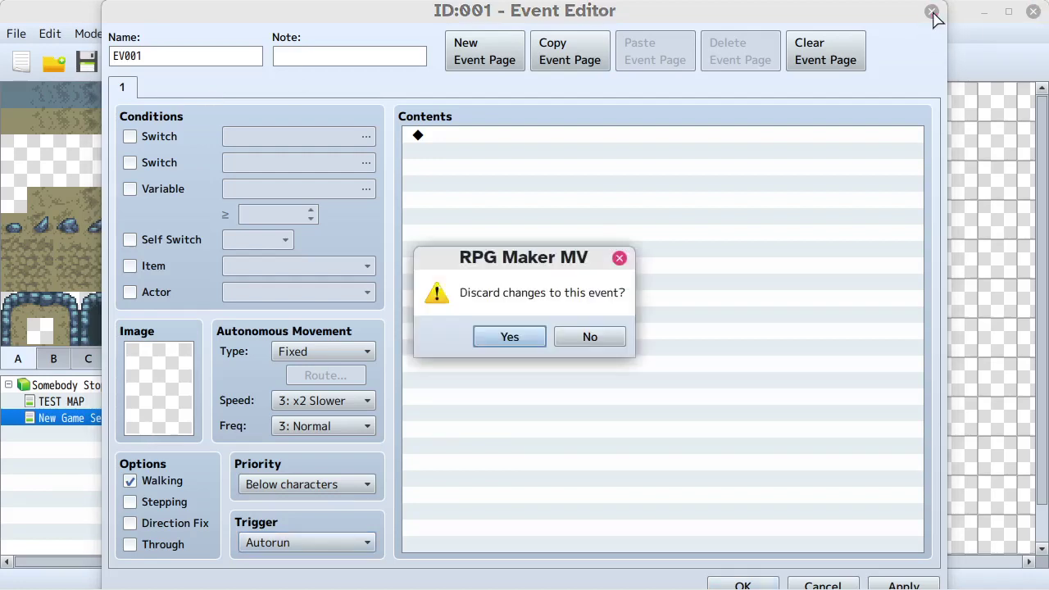
click(510, 337)
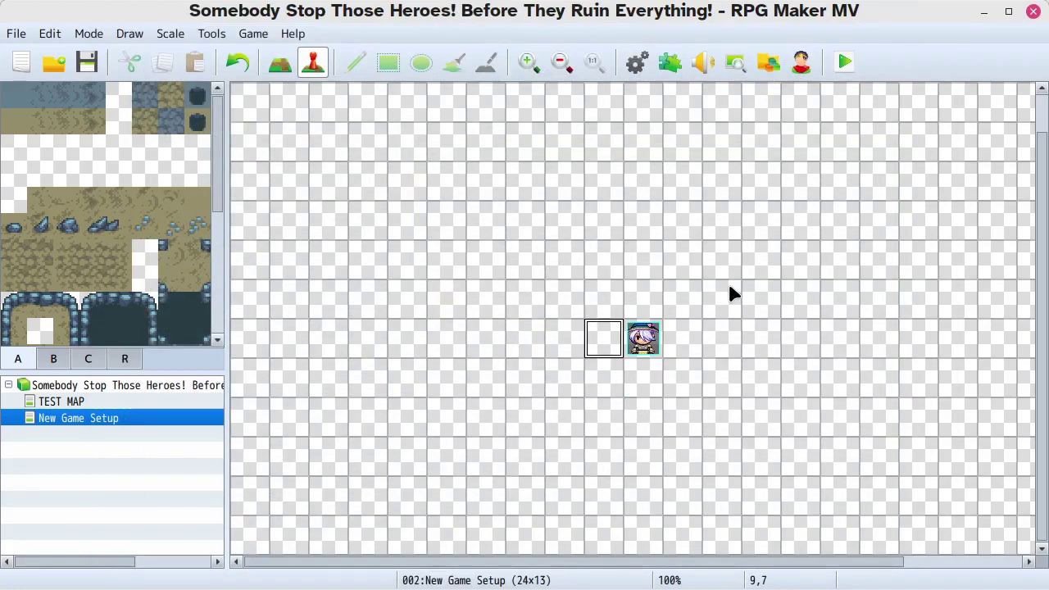
key(Right)
key(Right)
key(Right)
key(Right)
key(Right)
key(Right)
key(Right)
key(Right)
key(Right)
key(Right)
key(Right)
key(Right)
key(Right)
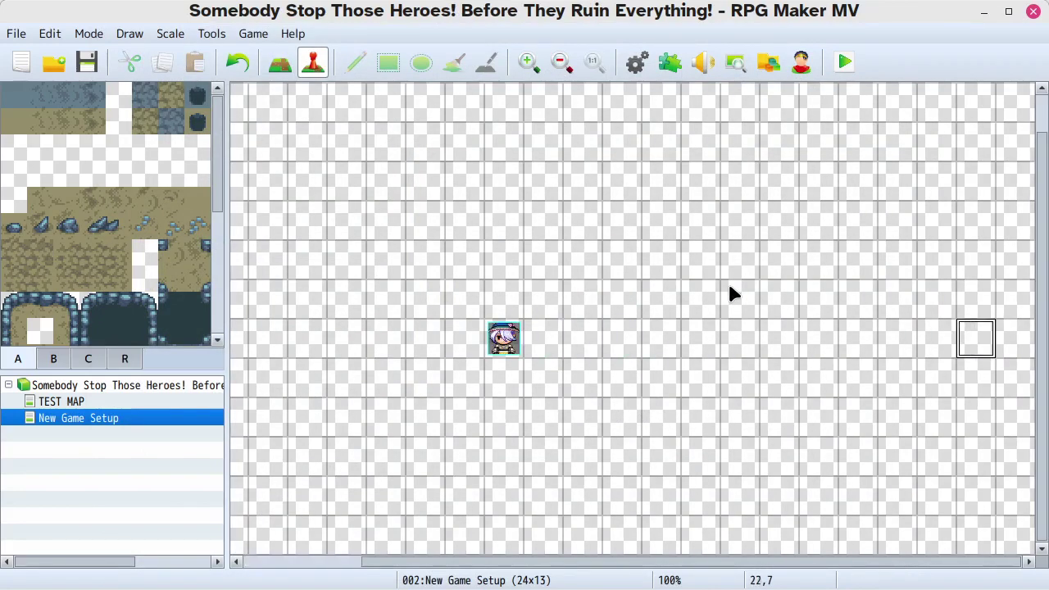
key(Left)
key(Left)
key(Left)
key(Left)
key(Left)
key(Left)
key(Left)
key(Left)
key(Left)
key(Left)
key(Left)
key(Left)
key(Left)
key(Left)
key(Left)
key(Left)
key(Left)
key(Left)
key(Left)
key(Left)
key(Right)
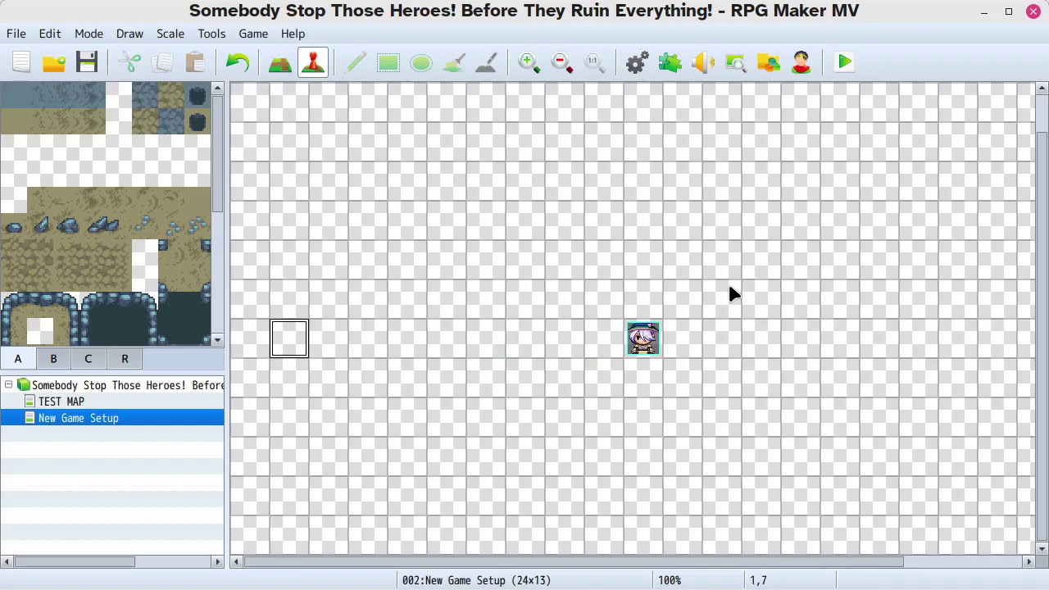
key(Right)
key(Right)
key(Right)
key(Right)
key(Right)
key(Right)
key(Right)
key(Right)
key(Right)
key(Right)
key(Right)
key(Right)
key(Right)
key(Right)
key(Right)
key(Right)
key(Left)
key(Left)
key(Left)
key(Left)
key(Left)
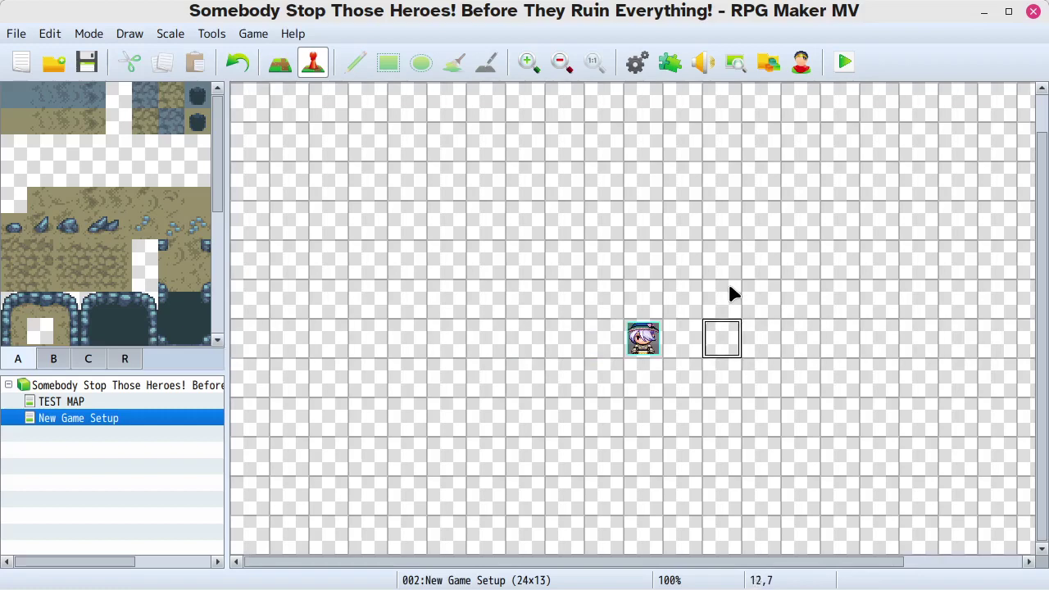
key(Left)
key(Right)
key(Up)
key(Down)
key(Up)
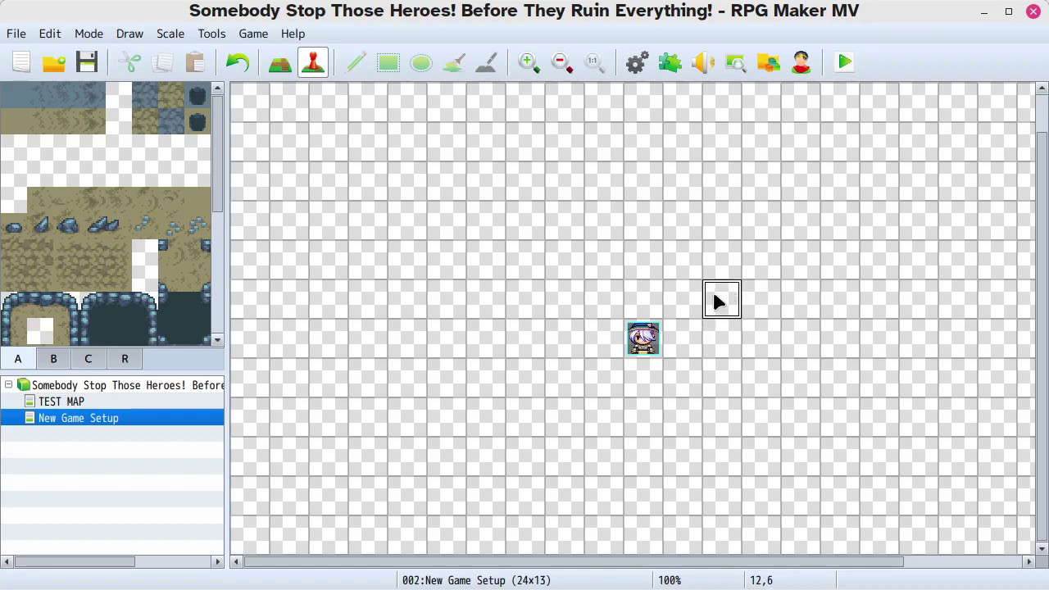
Step: Create an event at tile 12,6 of the New Game Setup map and set its trigger to Autorun
double_click(715, 302)
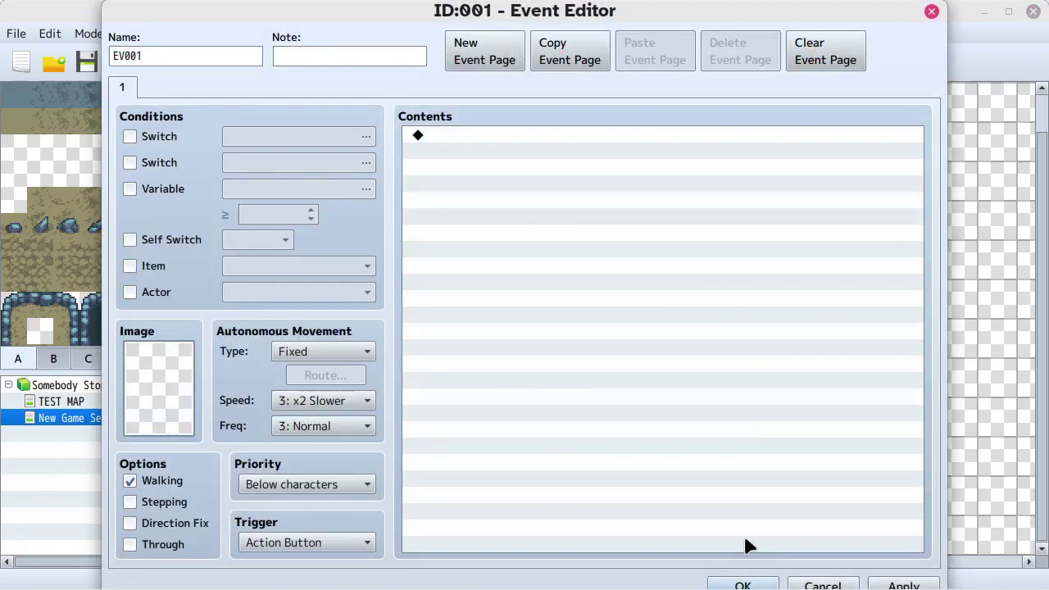
click(264, 542)
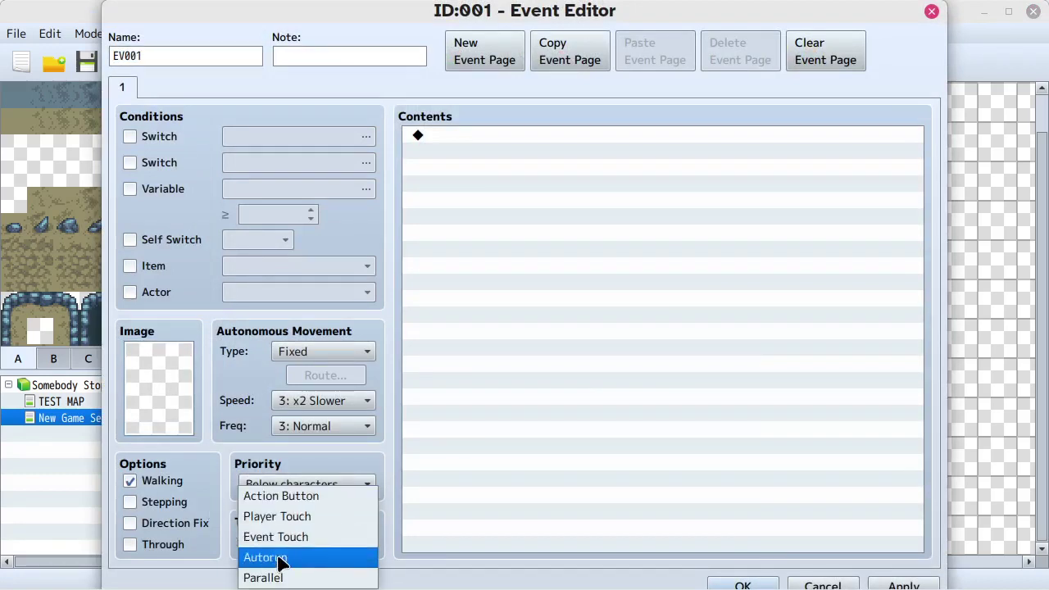
click(277, 558)
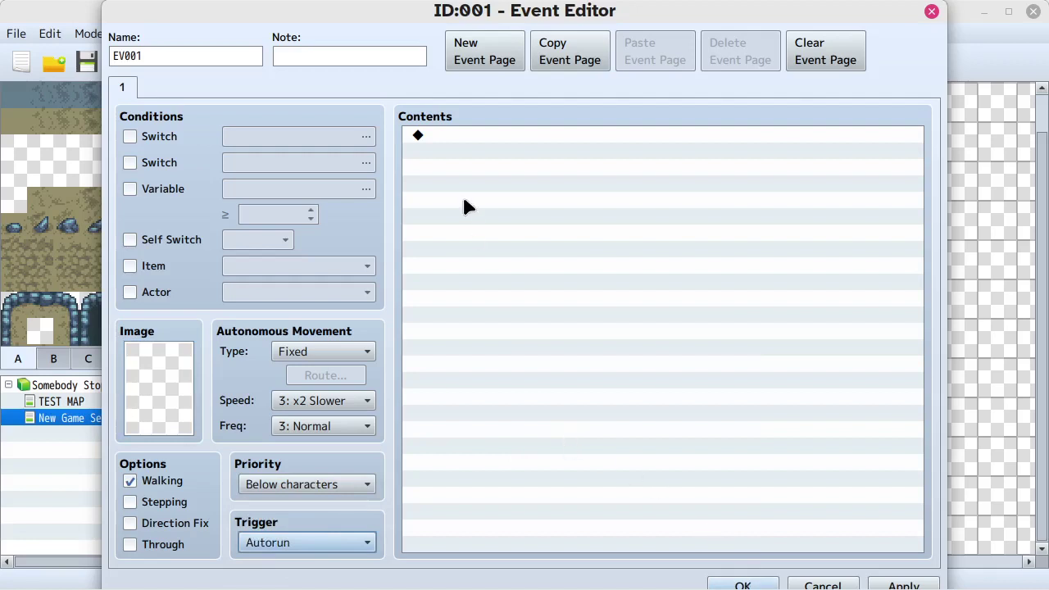
Step: Add a Show Text command reading "Welcome!" to the autorun event's contents and save the event
double_click(465, 138)
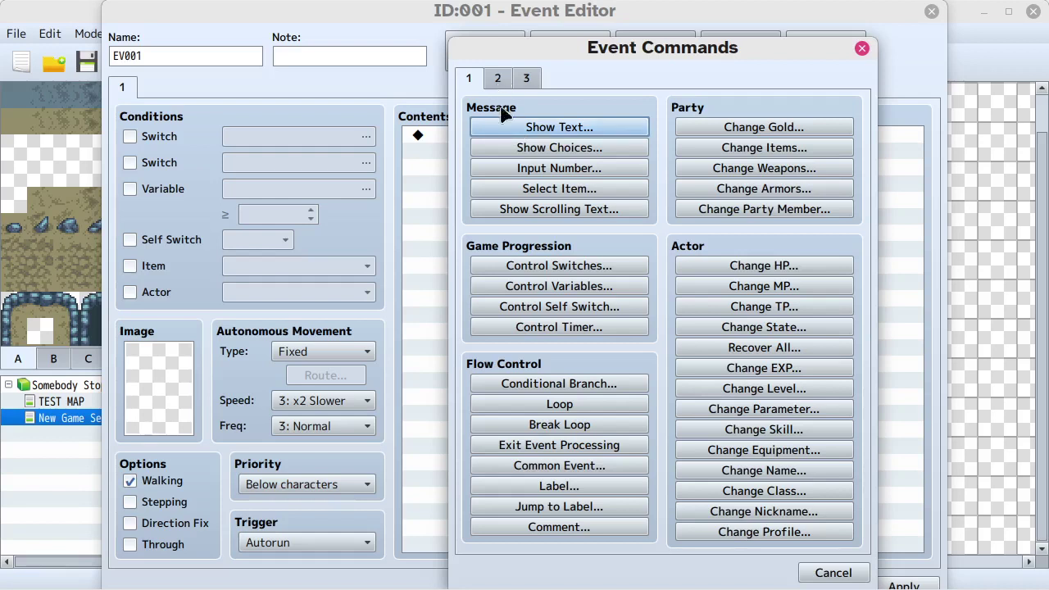
click(518, 131)
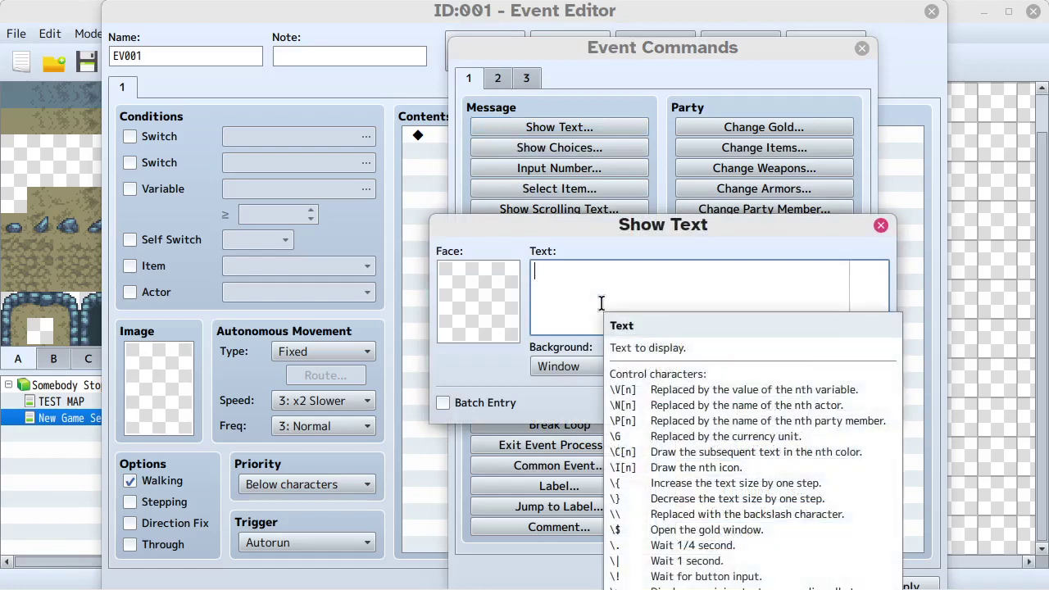
text(Welcome!)
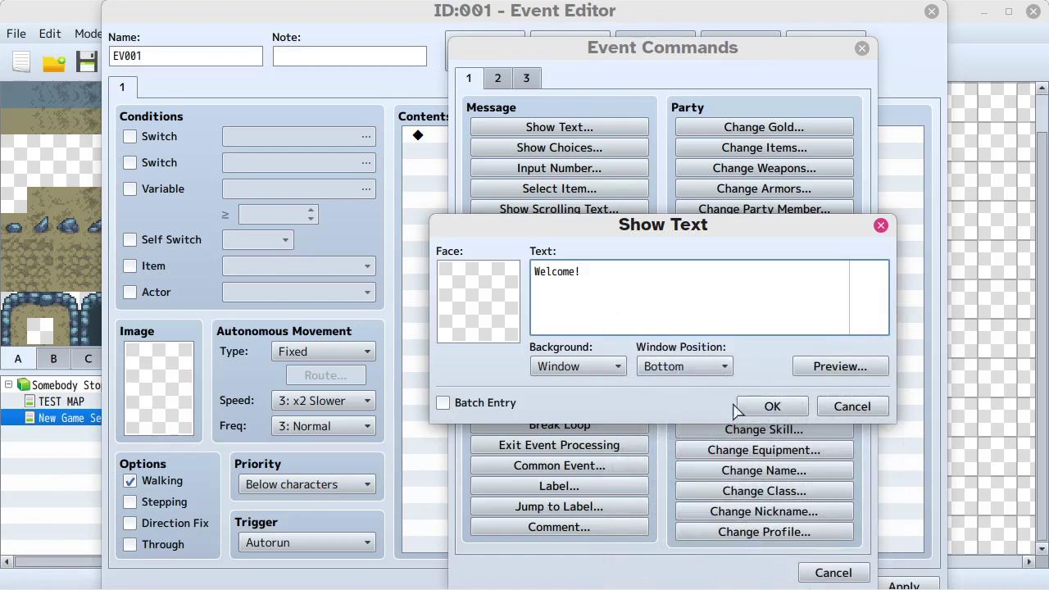
click(773, 406)
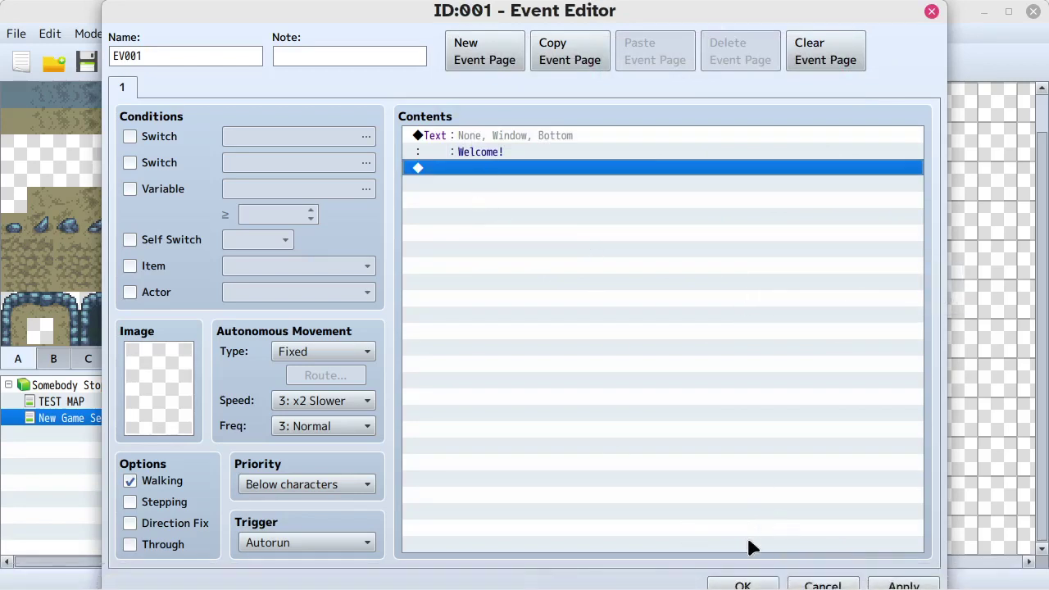
click(743, 584)
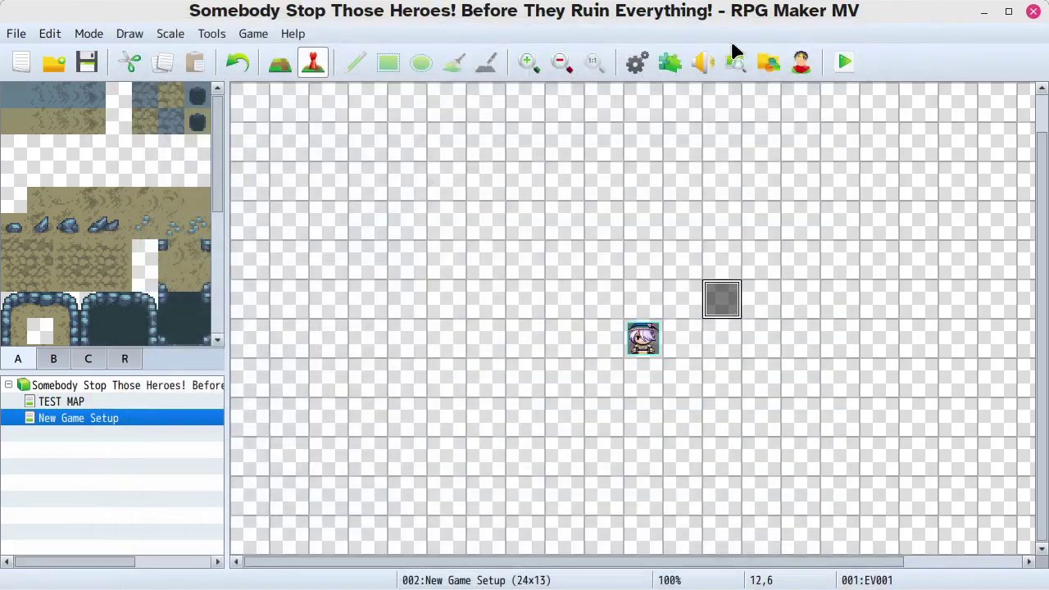
Step: Examine the graphics available for the autorun event's image, from the Actor sheets through Tileset C, without choosing one
double_click(722, 311)
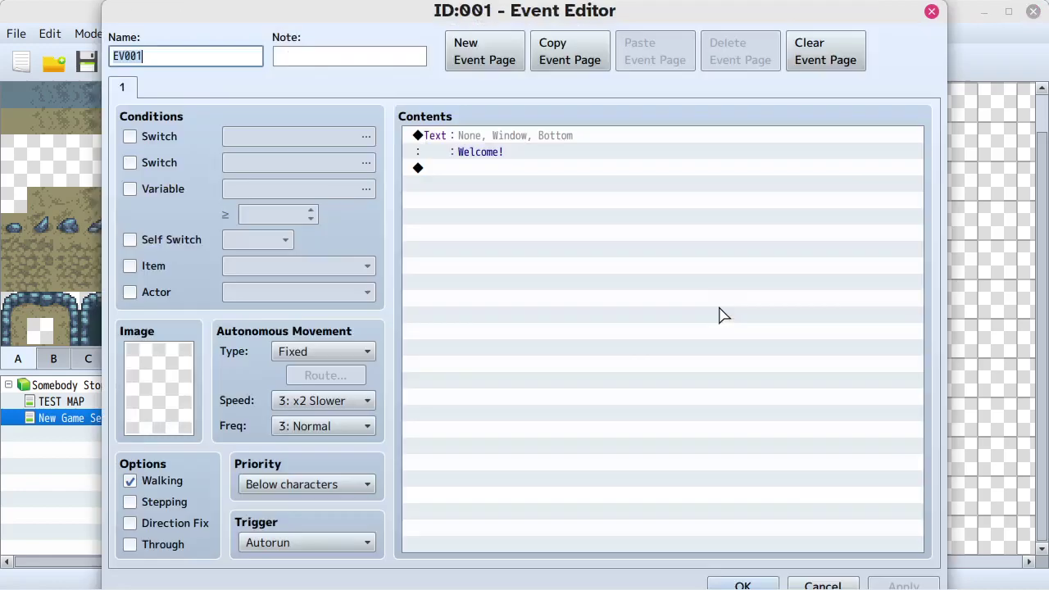
double_click(155, 370)
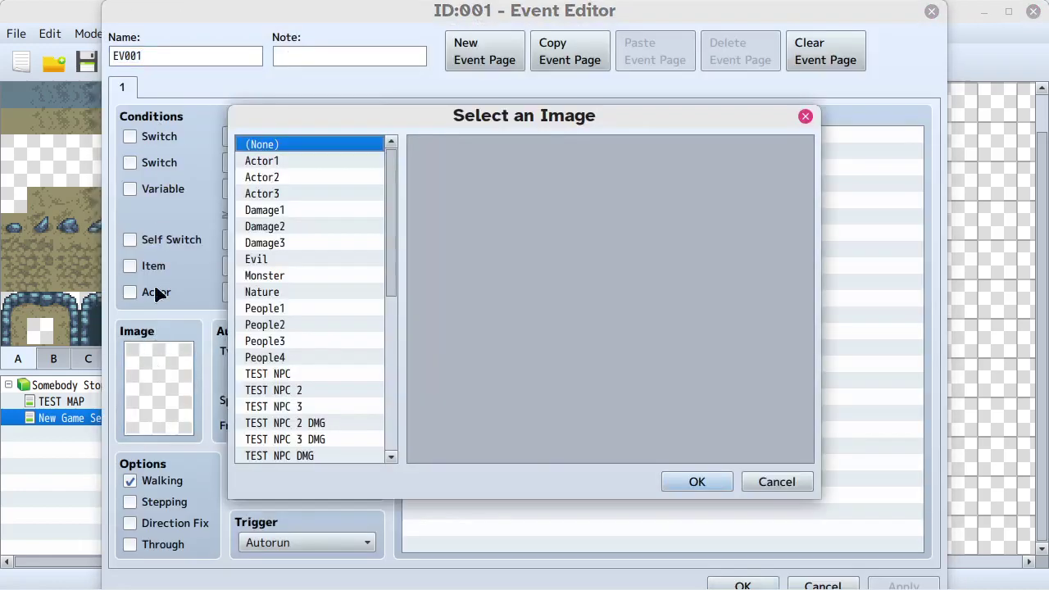
click(291, 161)
key(Down)
key(Down)
key(Down)
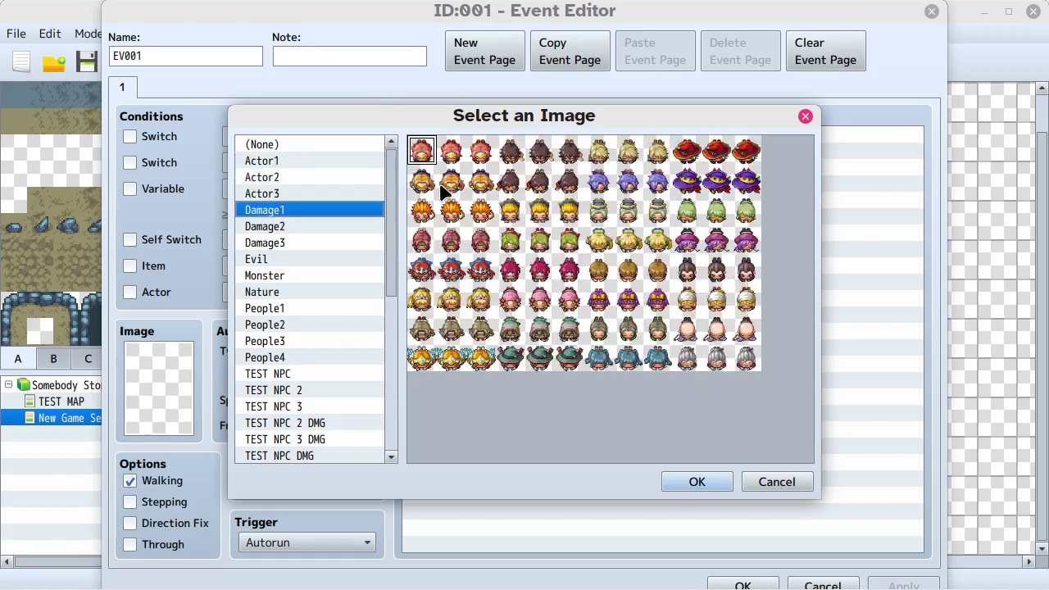
key(Down)
key(Down)
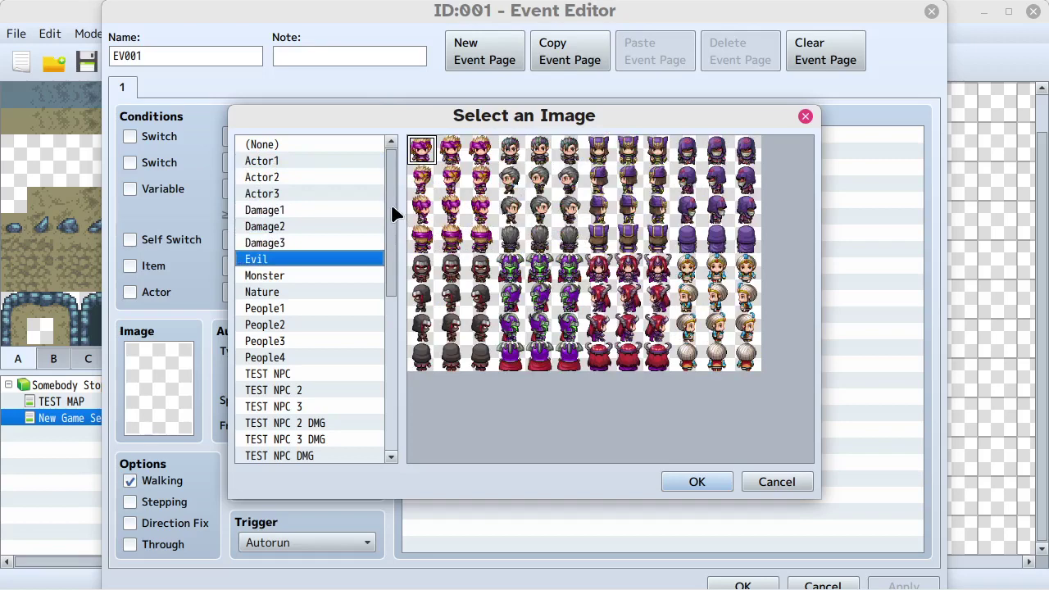
key(Down)
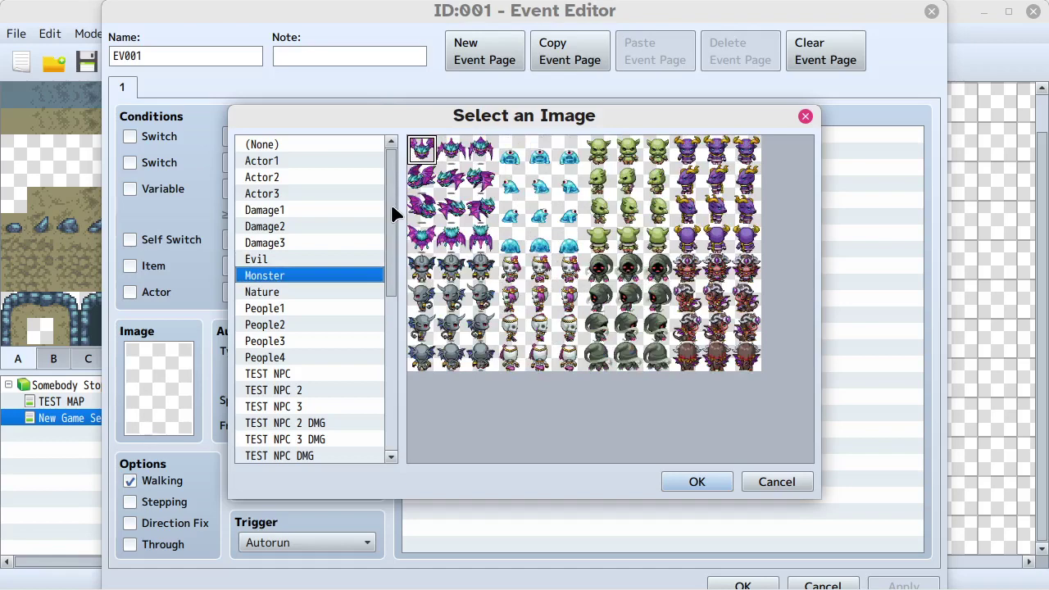
key(Down)
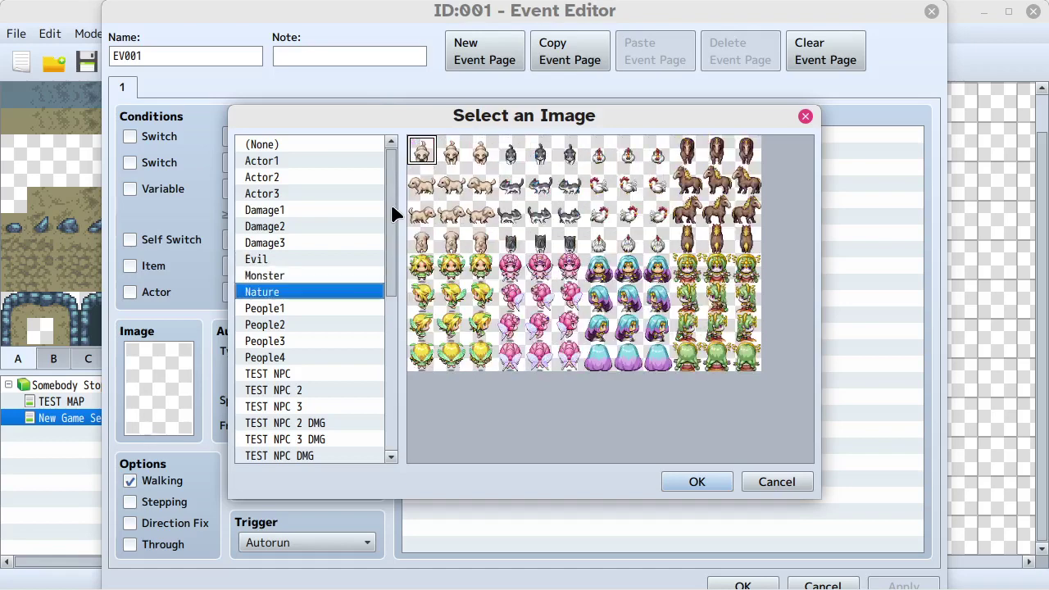
key(Up)
key(Down)
key(Down)
key(Down)
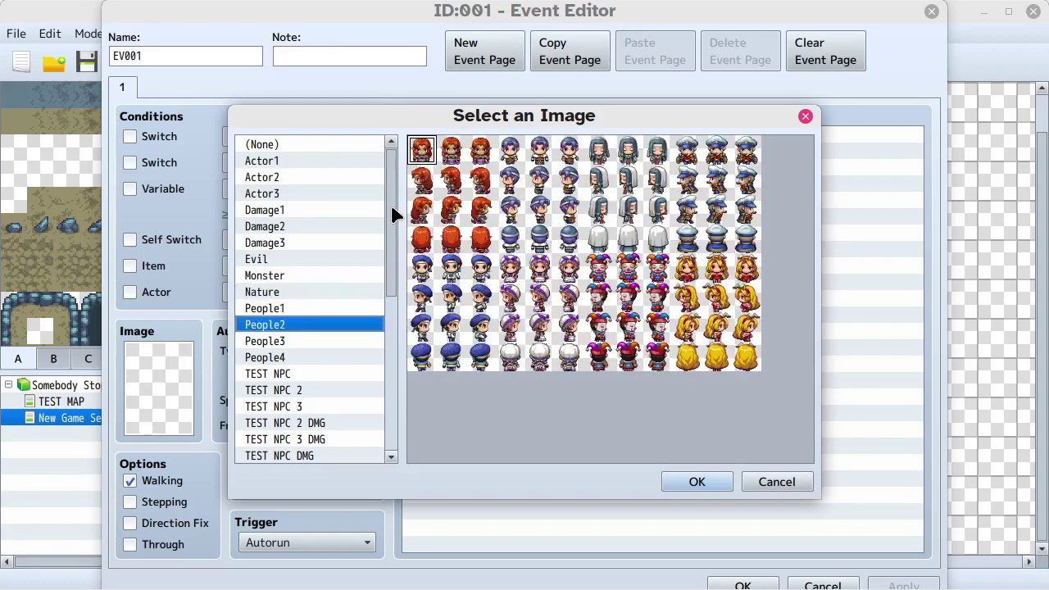
key(Up)
key(Down)
key(Down)
key(Down)
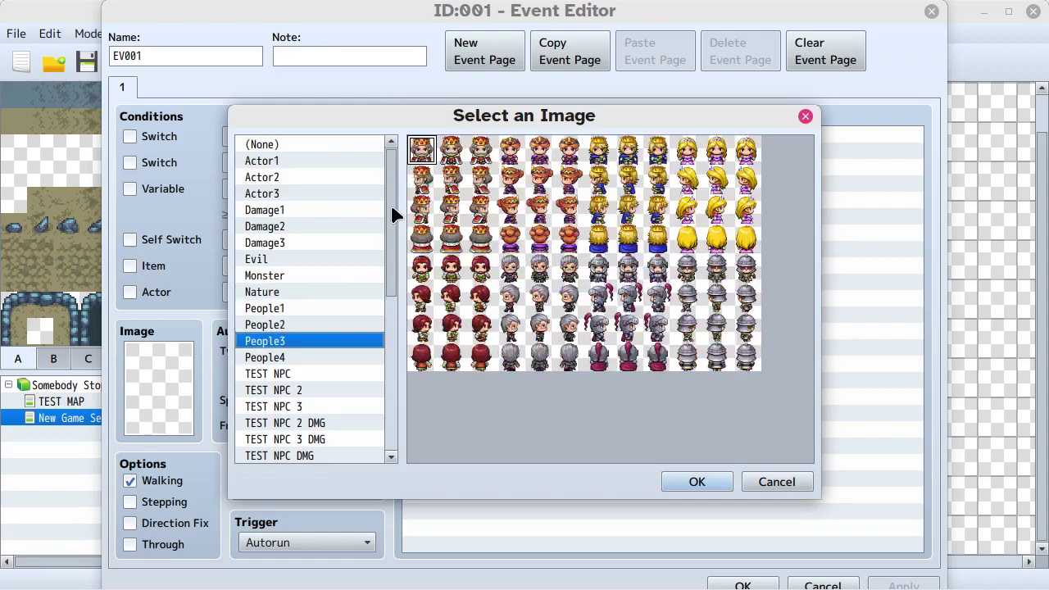
key(Up)
key(Up)
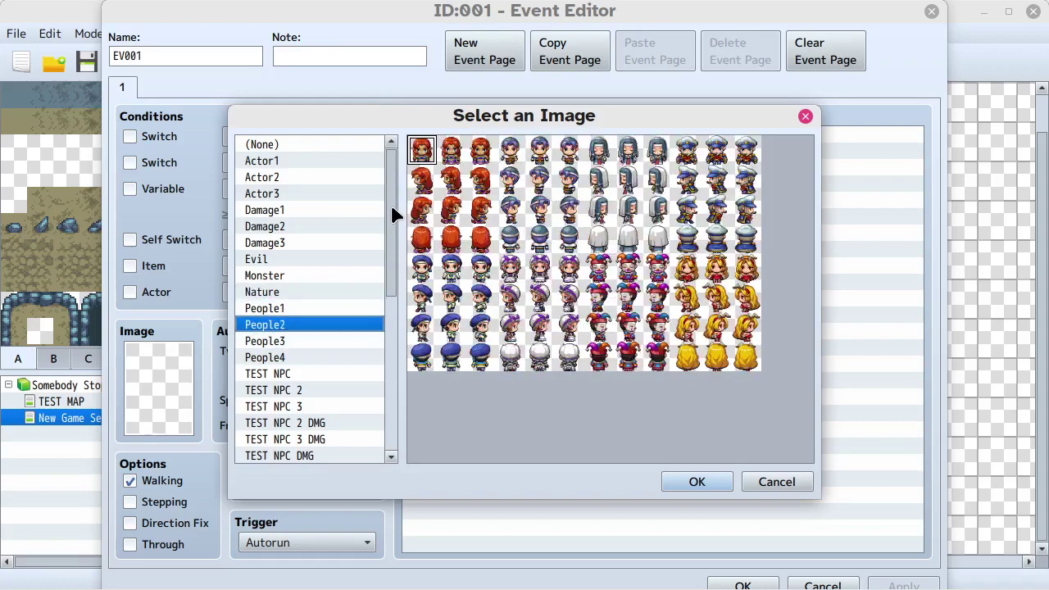
key(Up)
key(Down)
key(Down)
key(Down)
key(Down)
key(Down)
key(Down)
key(Down)
key(Down)
key(Down)
key(Down)
key(Down)
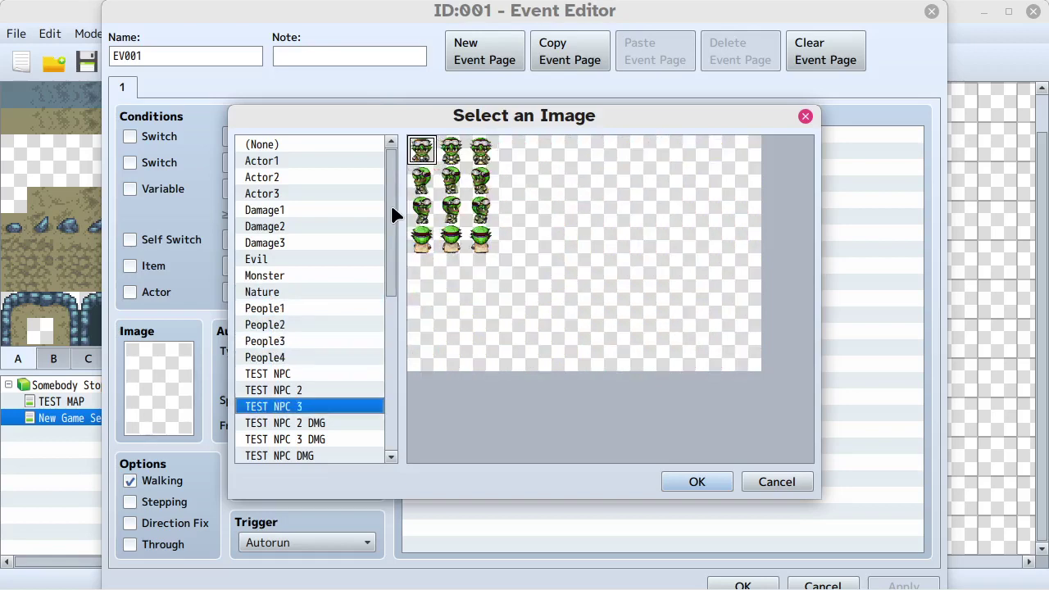
key(Down)
key(Down)
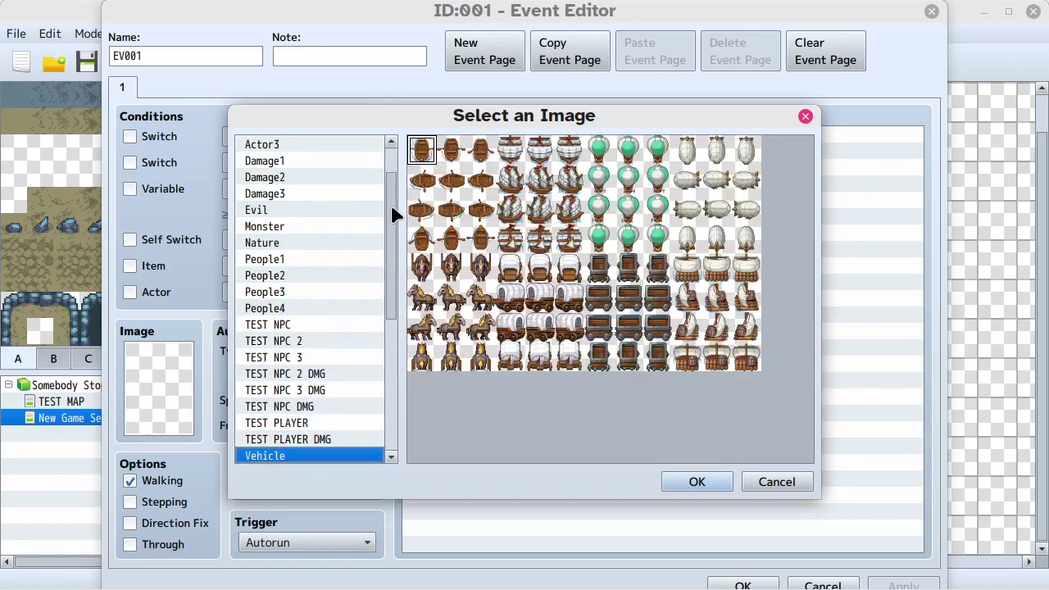
key(Up)
key(Down)
key(Down)
key(Down)
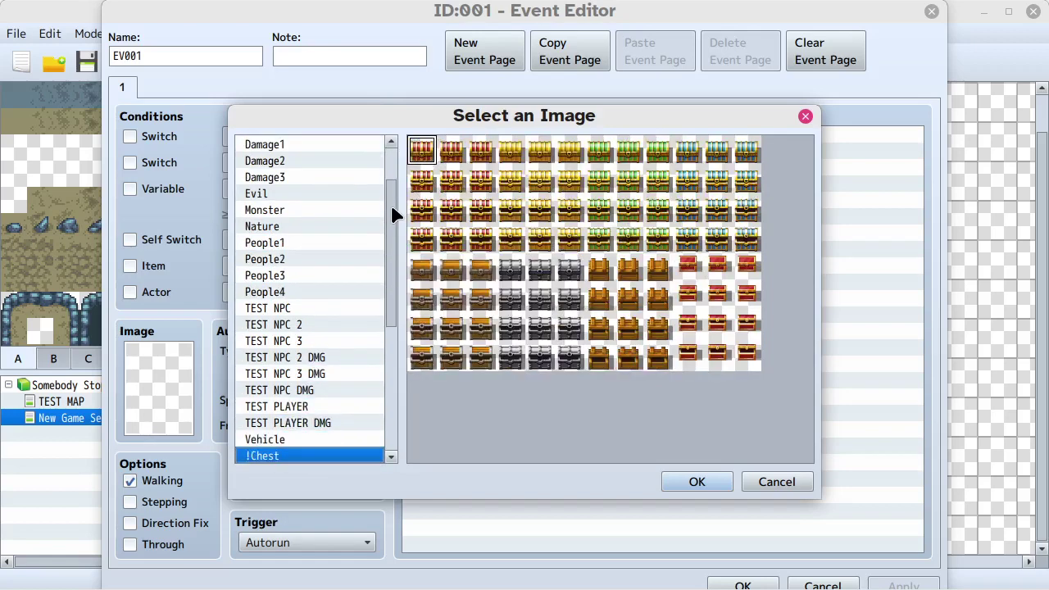
key(Down)
key(Down)
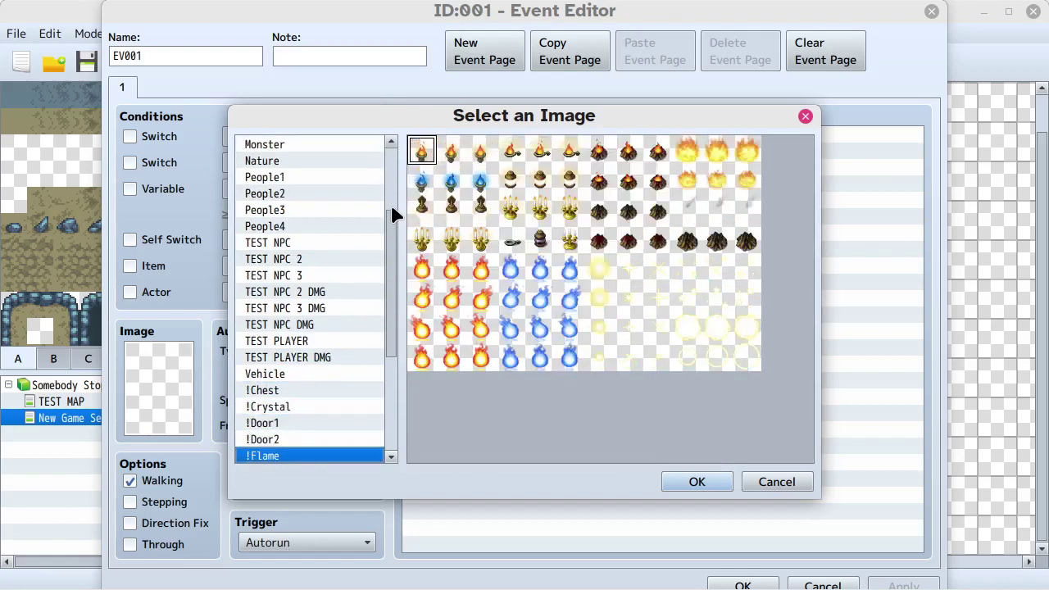
key(Down)
key(Down)
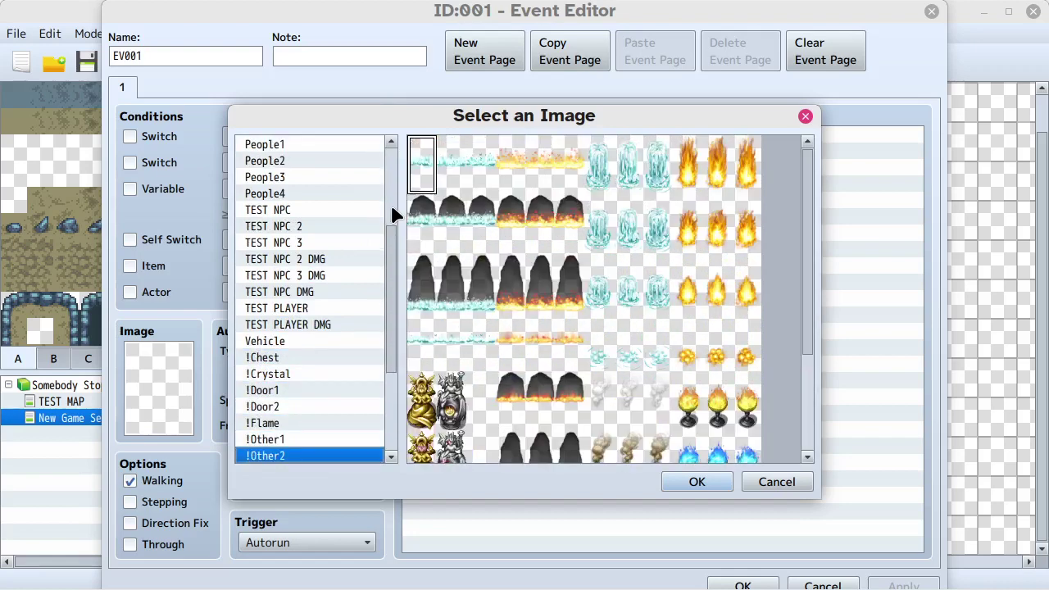
key(Down)
key(Down)
key(Down)
key(Down)
key(Down)
key(Down)
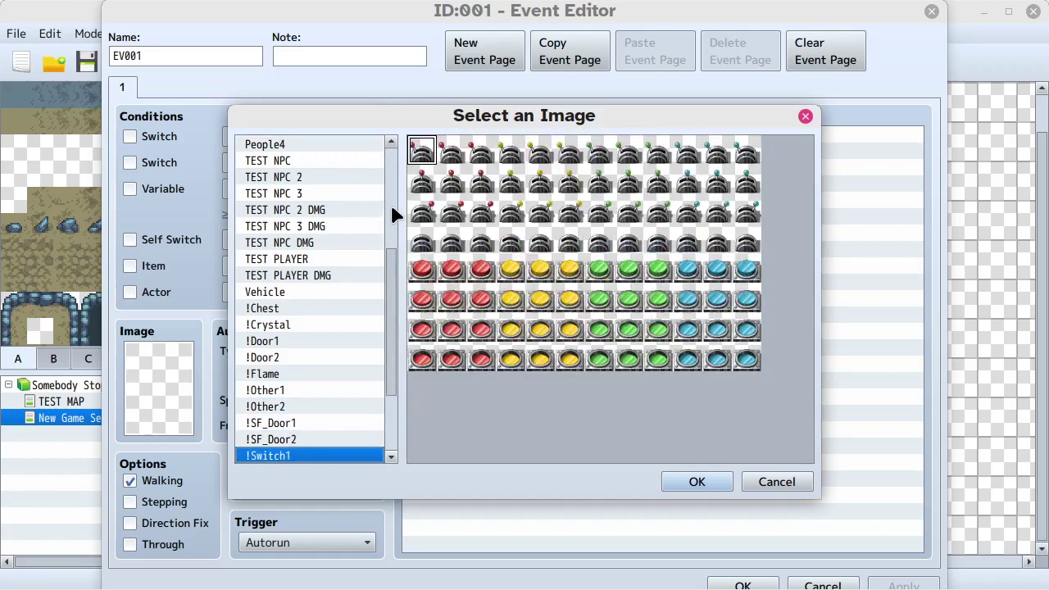
key(Down)
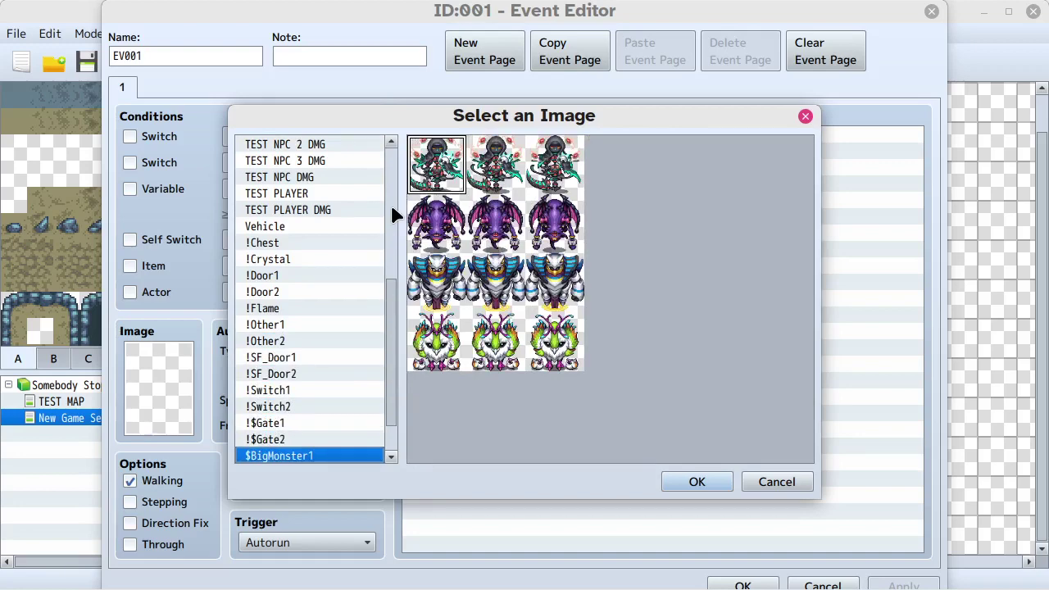
key(Down)
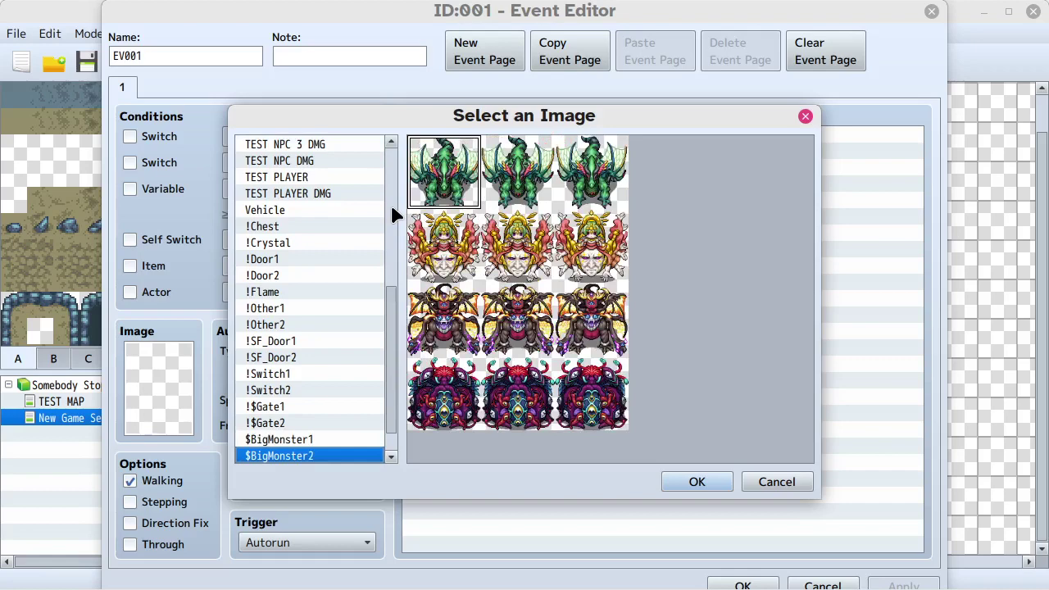
key(Down)
key(Down)
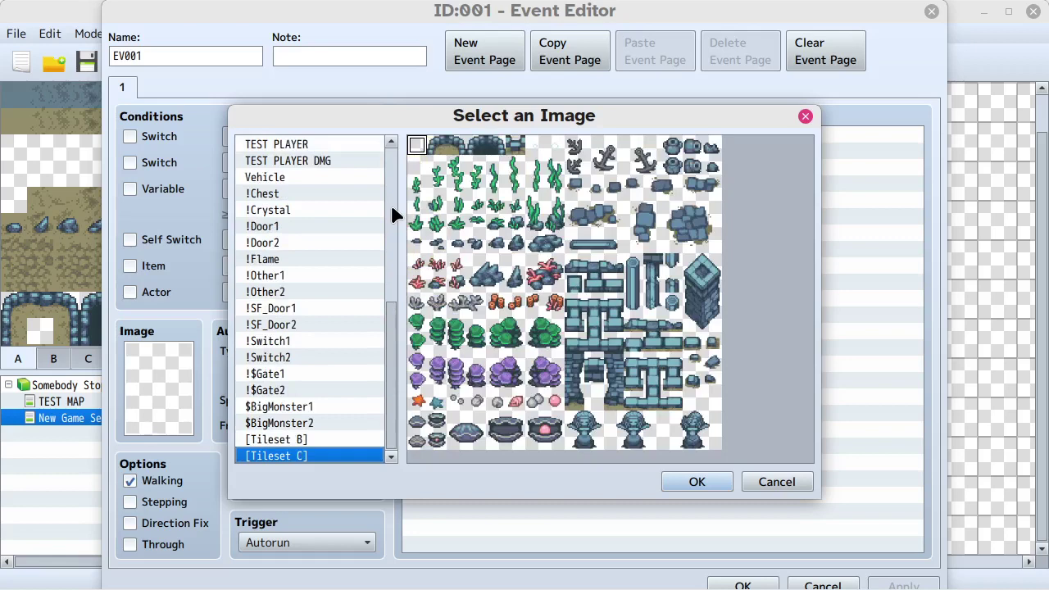
key(Up)
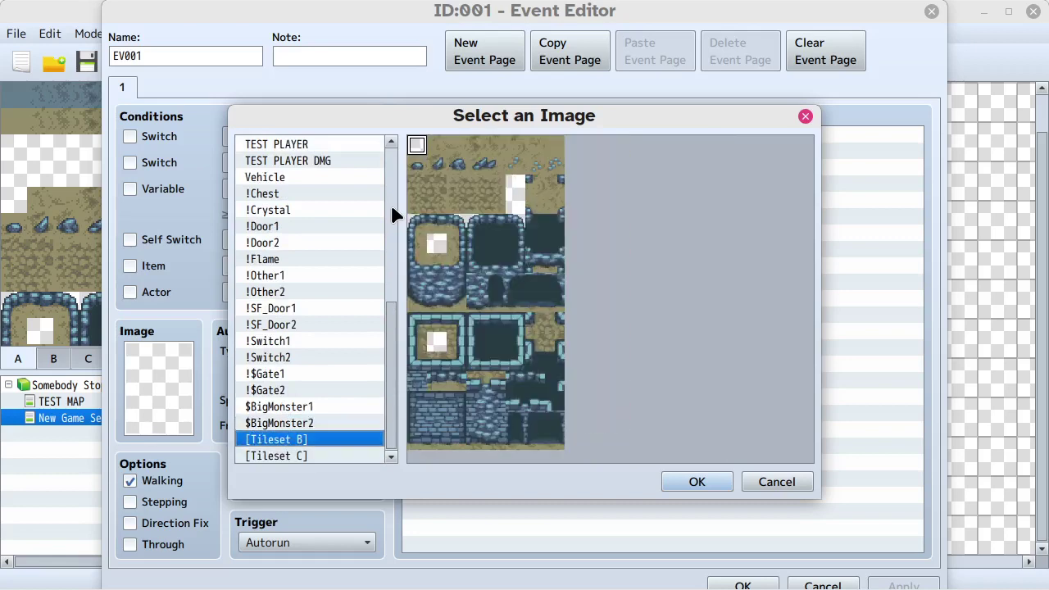
key(Down)
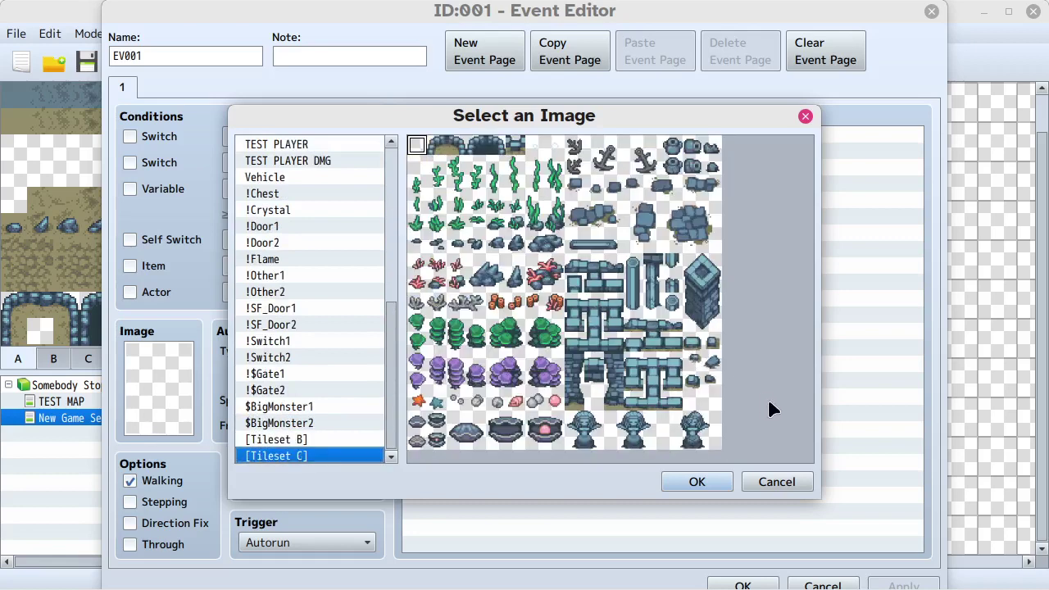
click(773, 482)
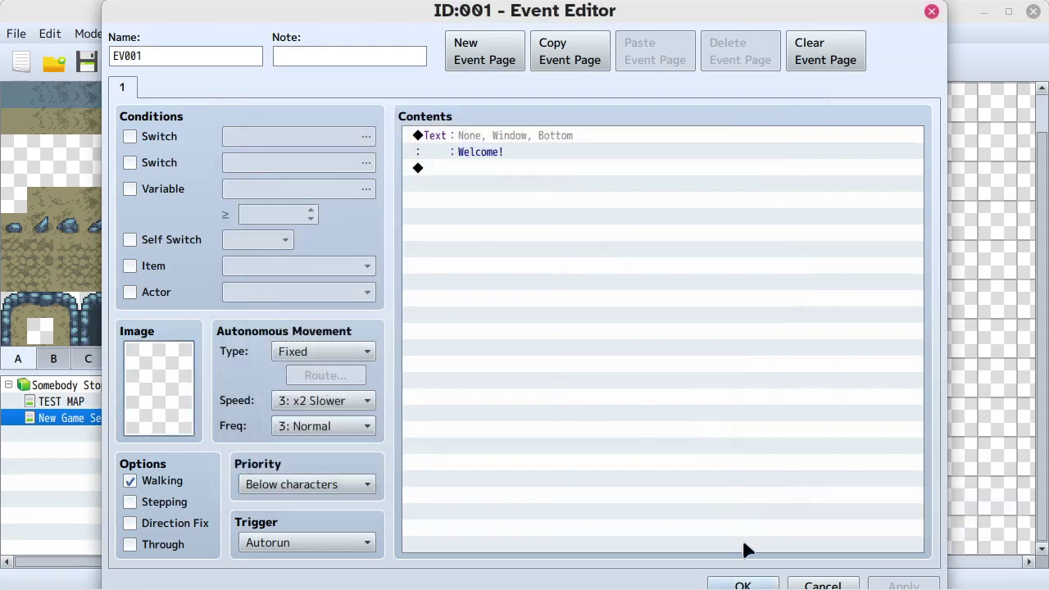
Step: Add a second Show Text command reading "What would you like today?" after the welcome message
double_click(482, 171)
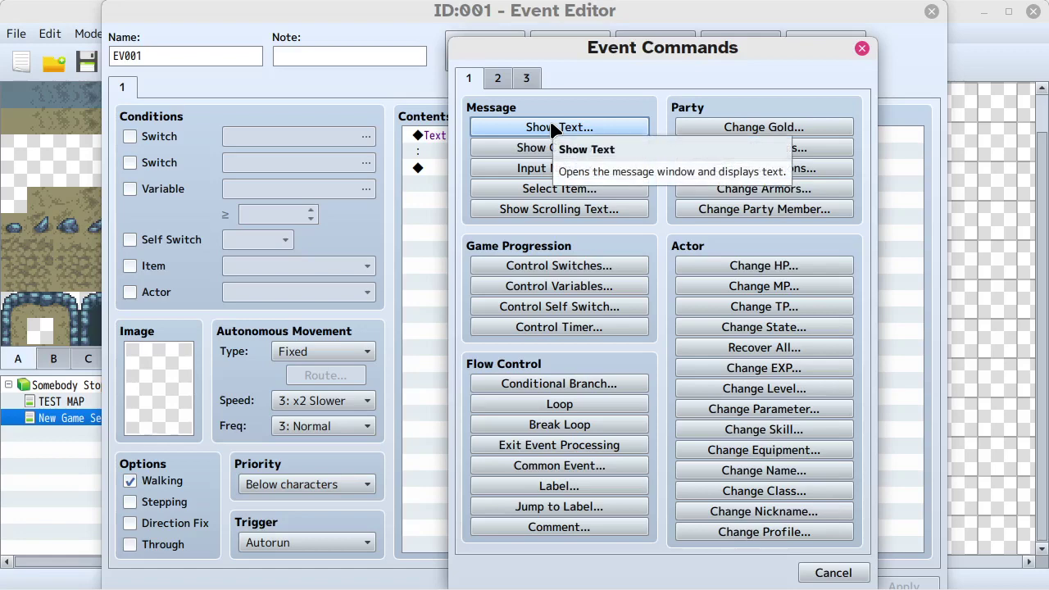
click(555, 130)
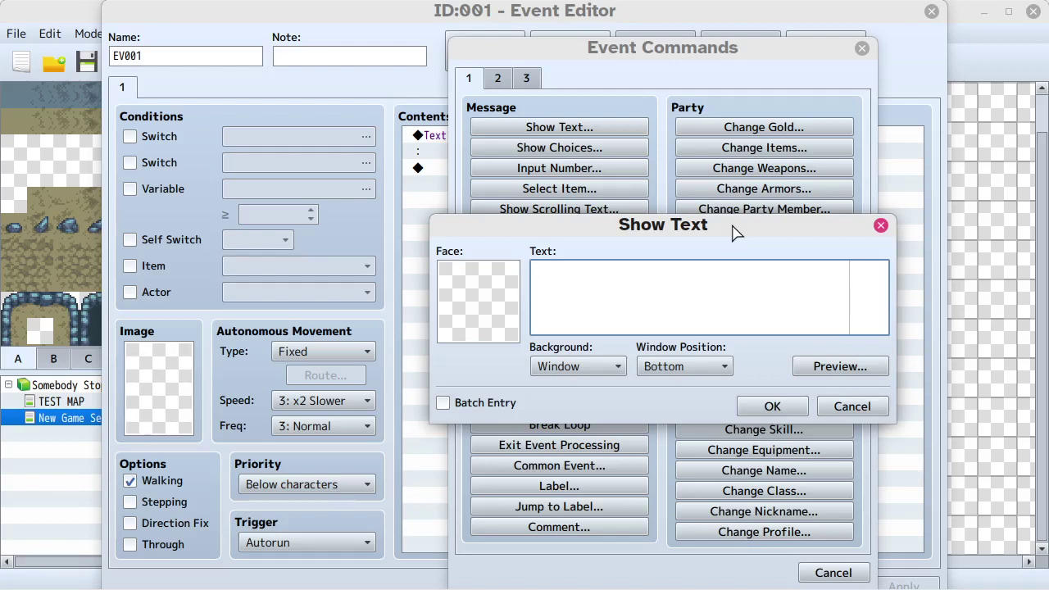
text(What would you like)
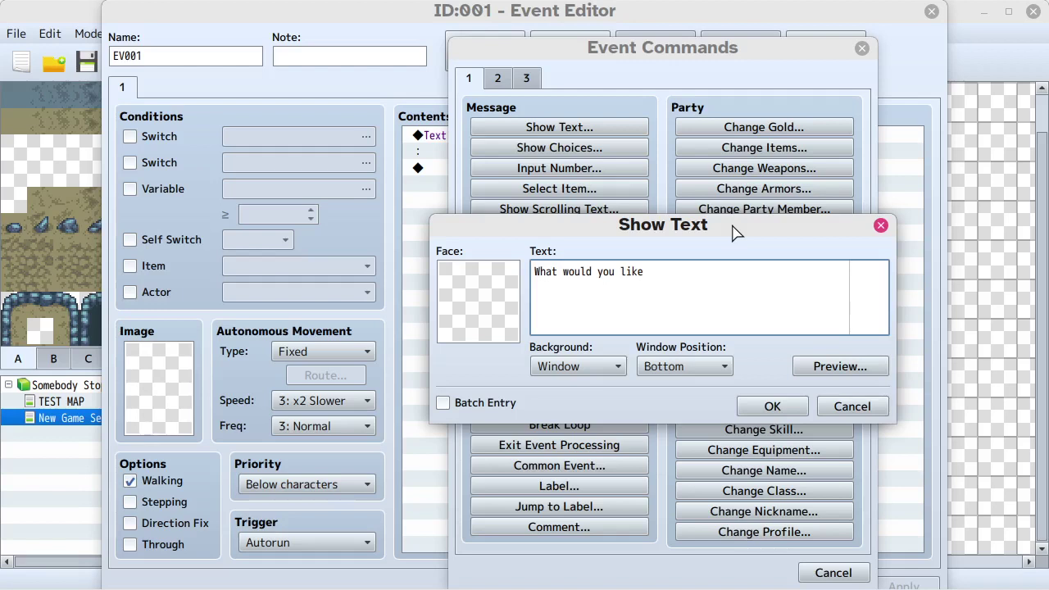
text(today?)
click(765, 406)
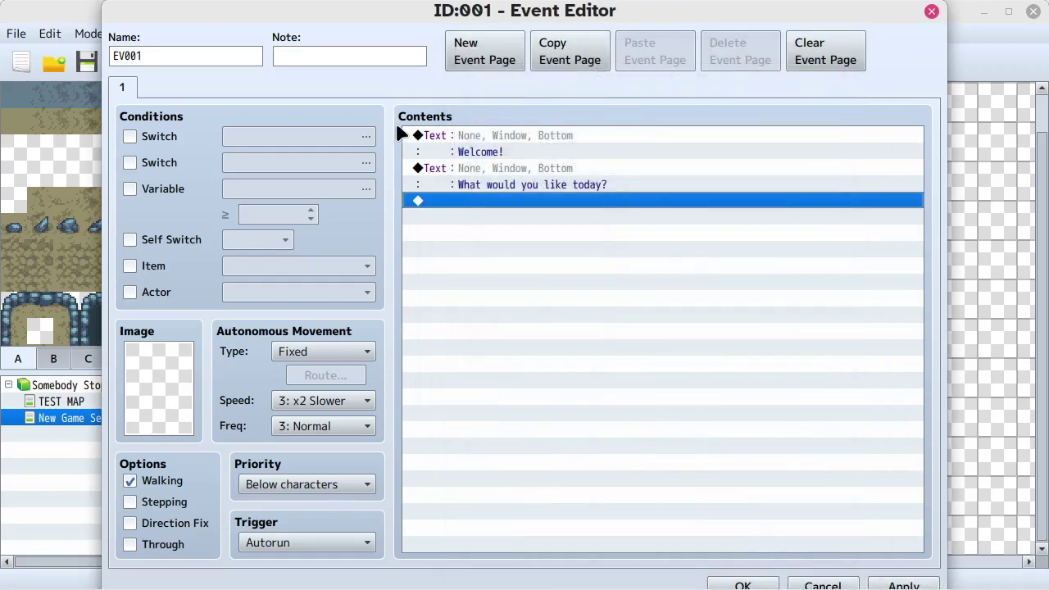
Step: Start a Show Choices command after the question, trying None as its default and restoring Choice #1
double_click(491, 210)
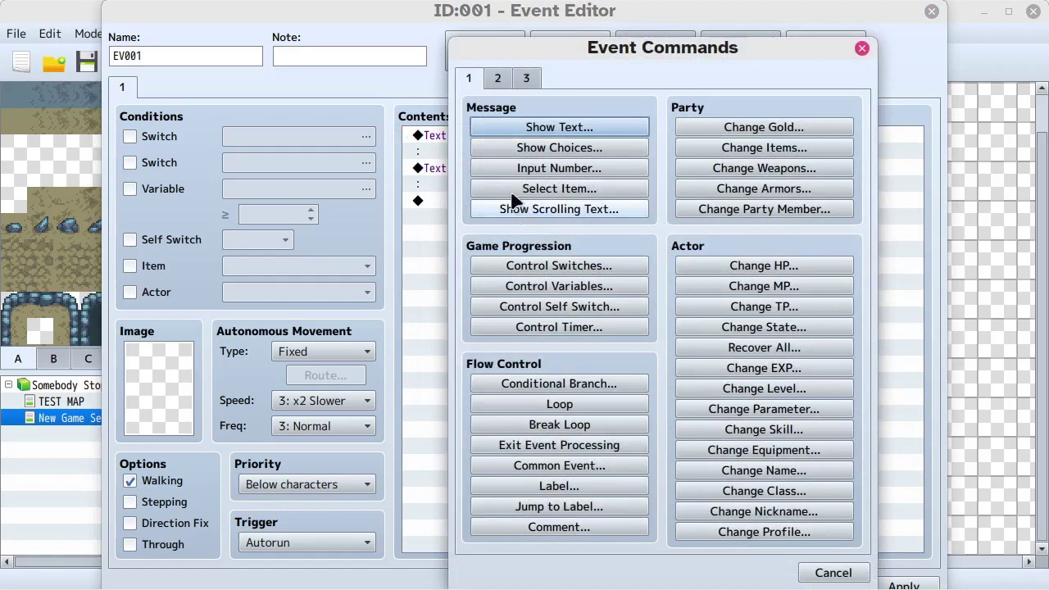
click(505, 147)
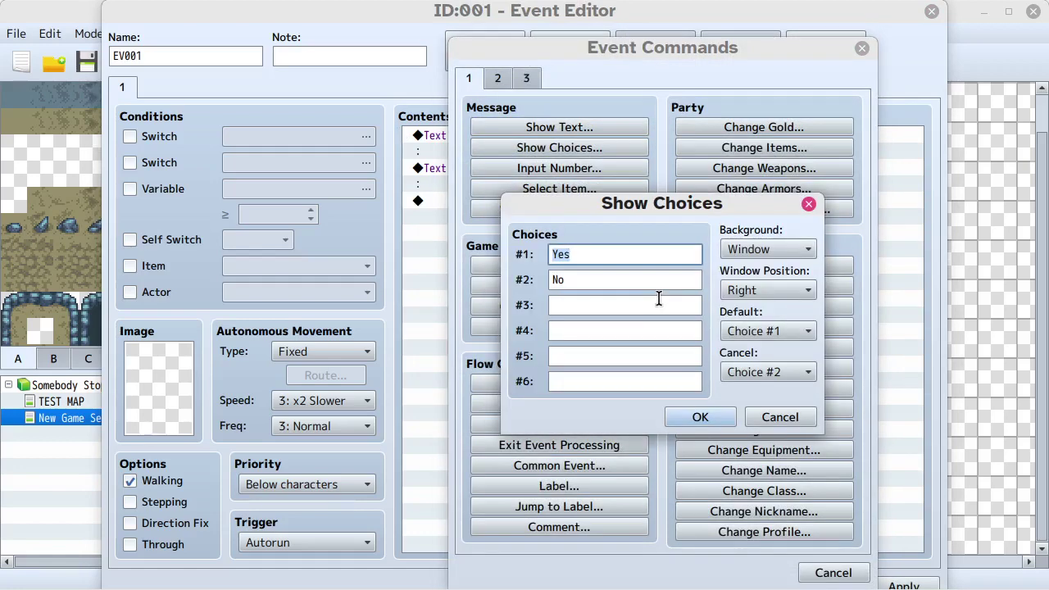
click(793, 328)
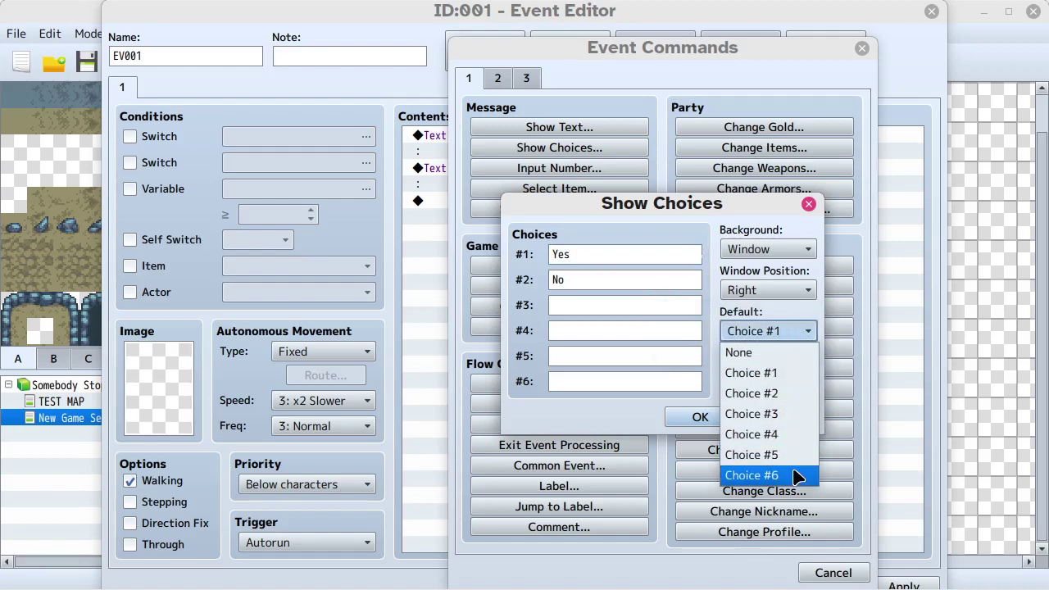
click(781, 358)
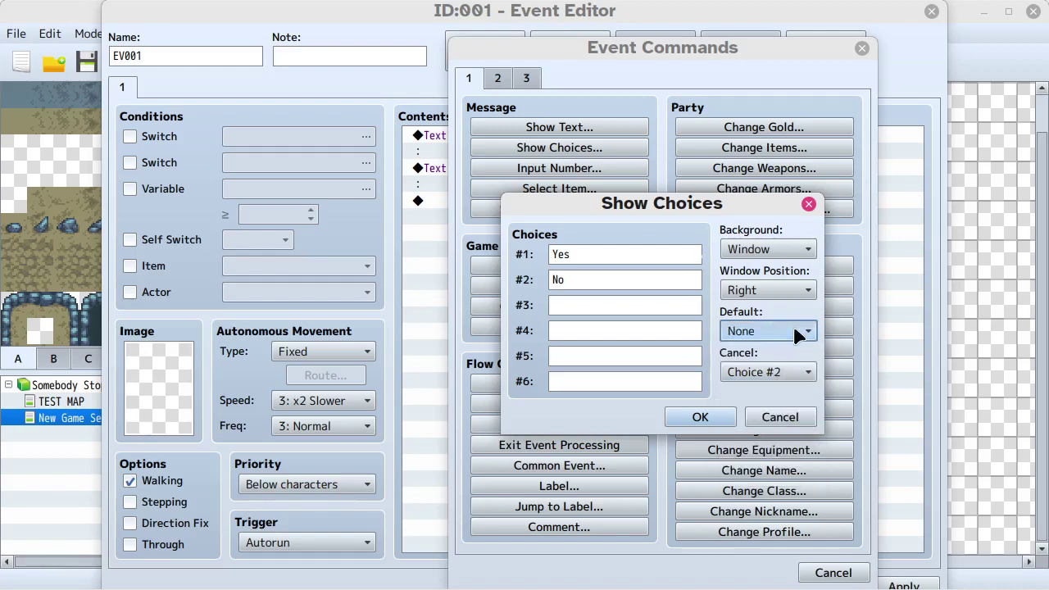
click(796, 330)
click(791, 372)
Step: Try Choice #6 as the cancel handling of the Show Choices command, and set it to Disallow instead
click(795, 372)
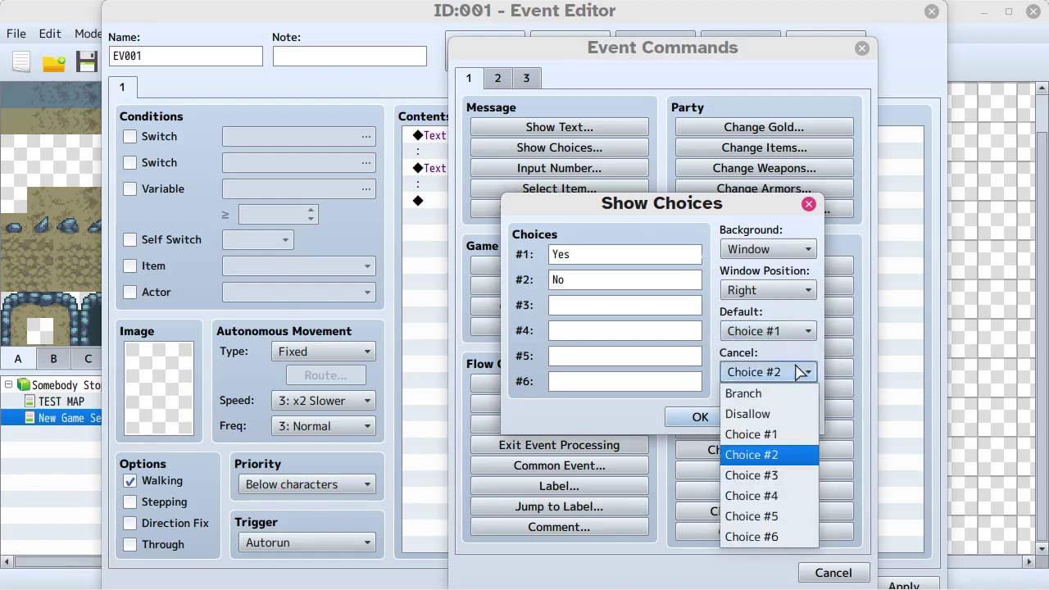
click(787, 537)
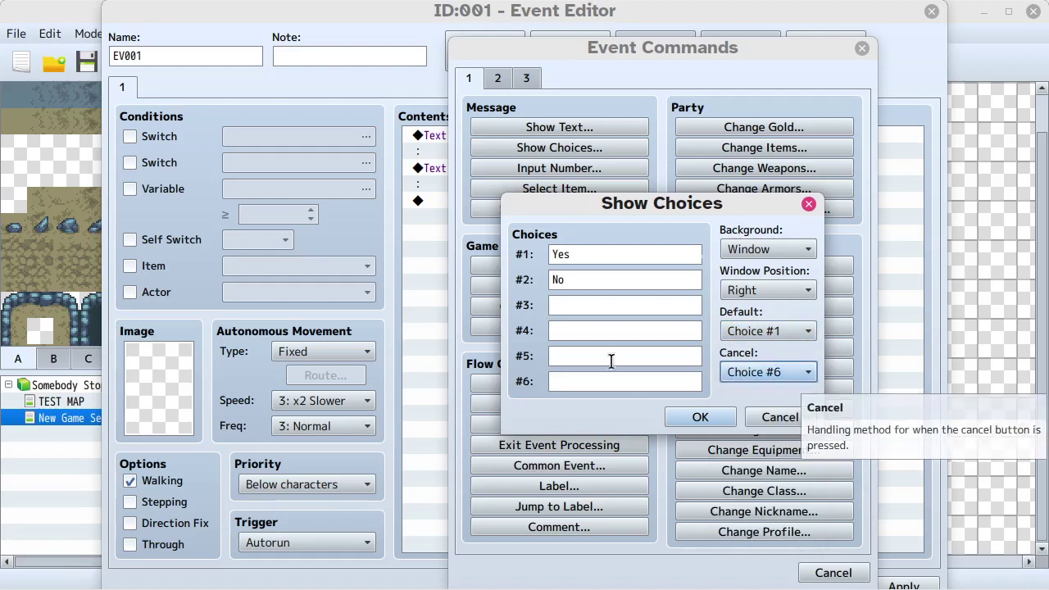
double_click(587, 254)
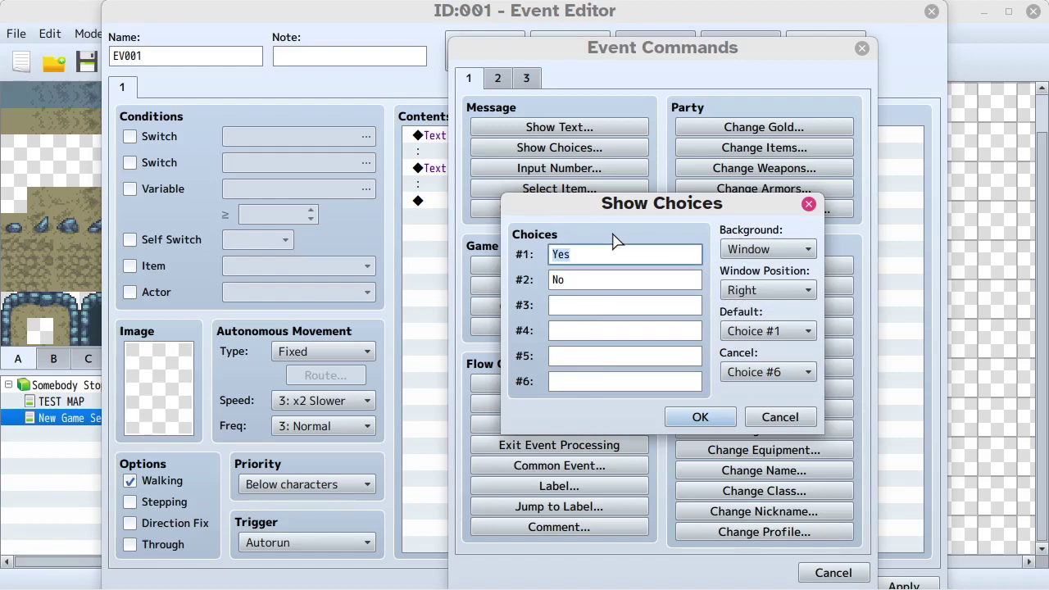
click(809, 373)
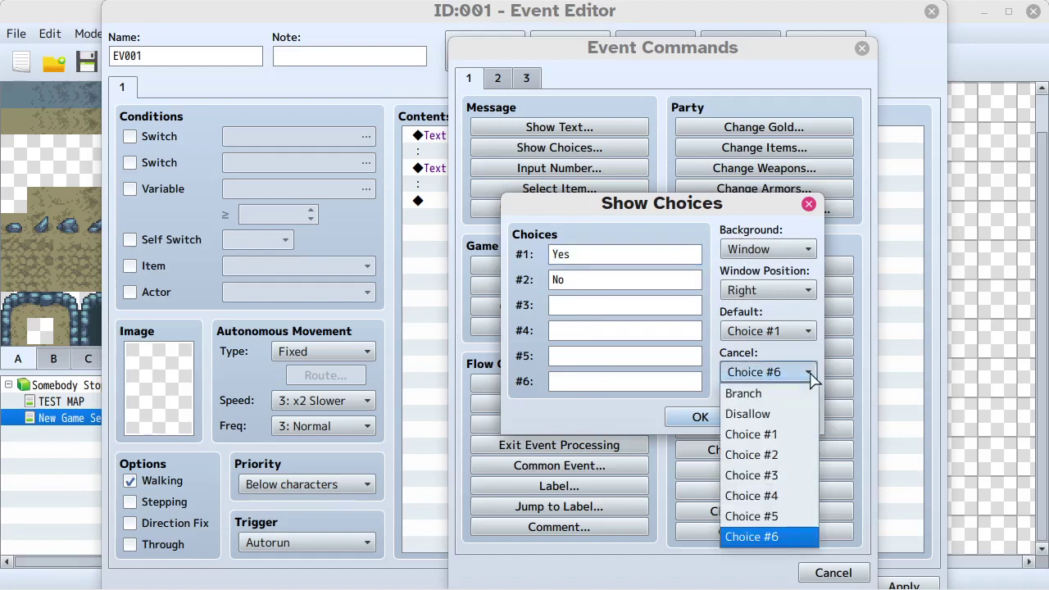
click(801, 414)
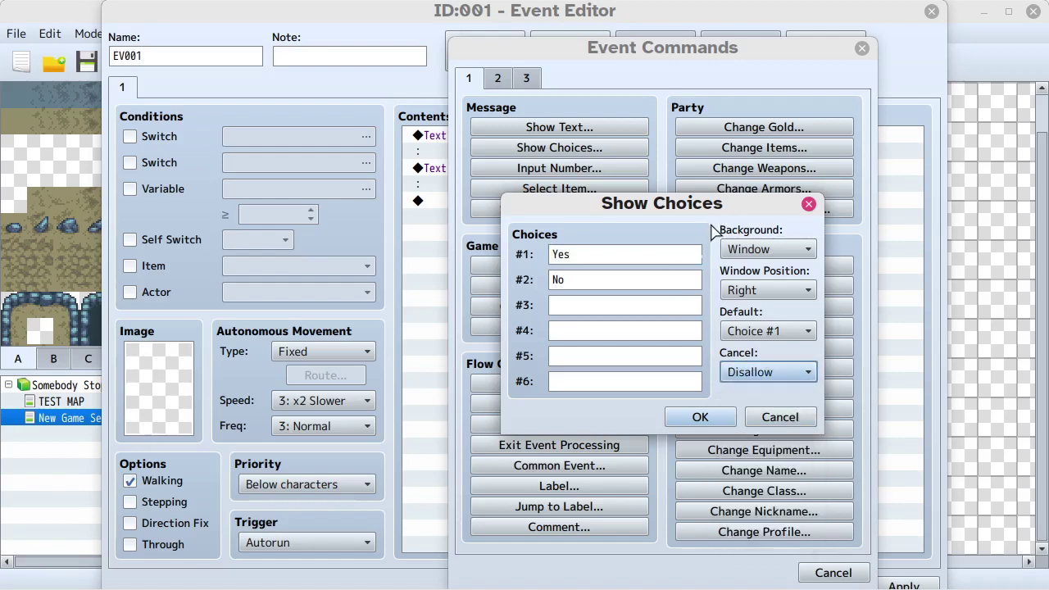
Step: Fill in choice #1 of the Show Choices command, trying "Start A New Game" and rewording it as "Setup A New Game"
double_click(601, 254)
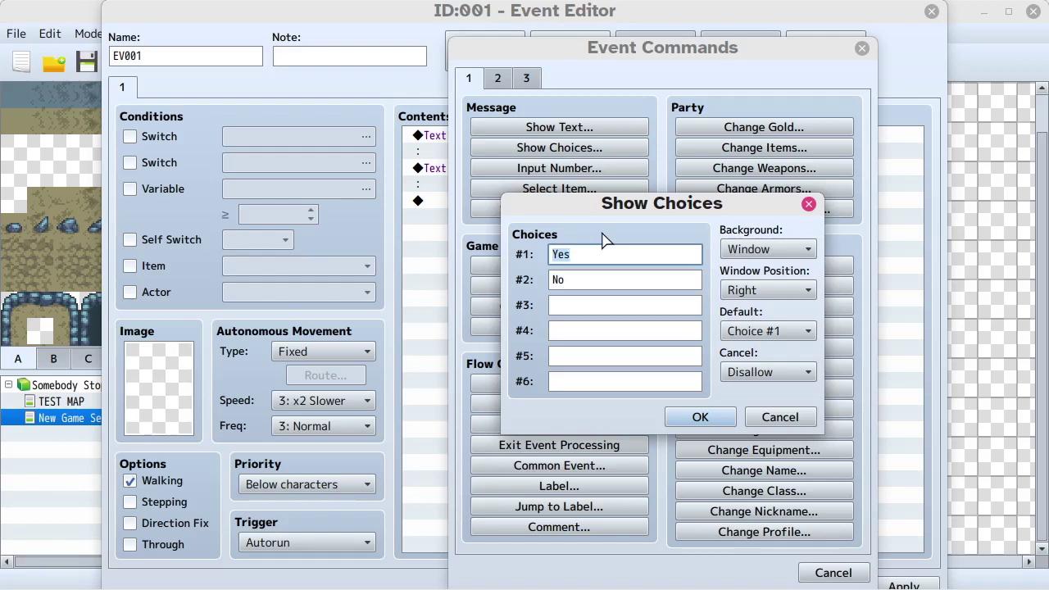
text(Start A New Game)
key(Tab)
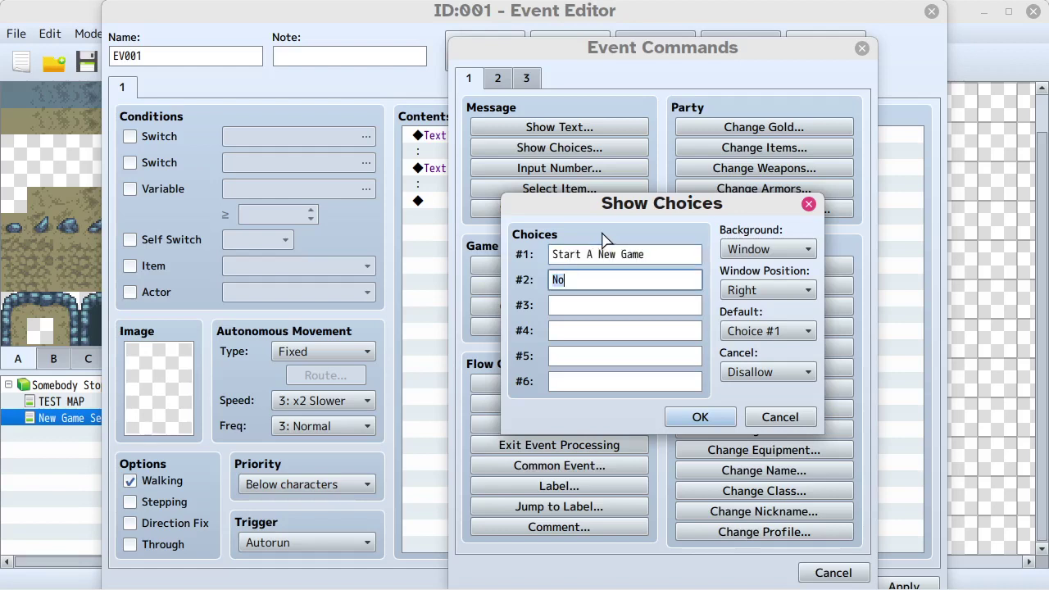
double_click(563, 256)
text(Setup)
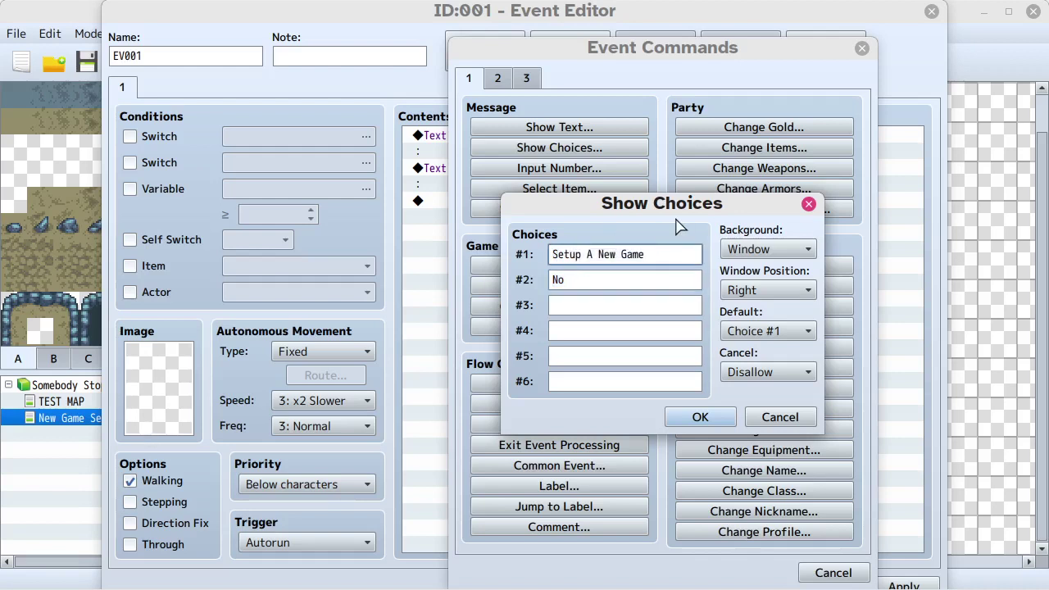
Step: Set choice #2 to "Learn How To Play" and choice #3 to "Return To Title Screen"
click(600, 277)
text(Learn)
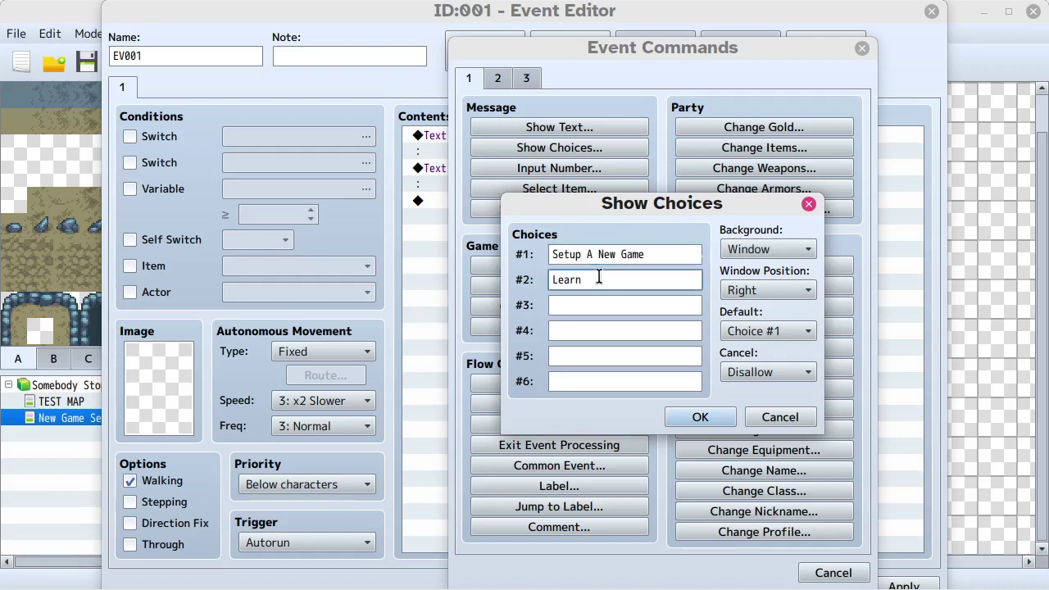
text( How To Play)
key(Tab)
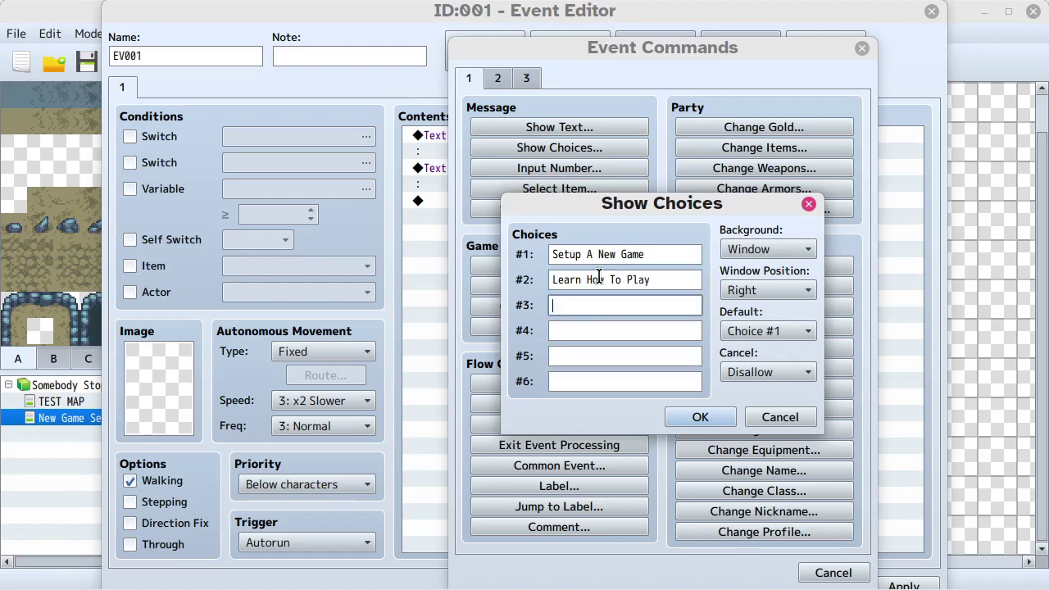
text(Return To Title Screen)
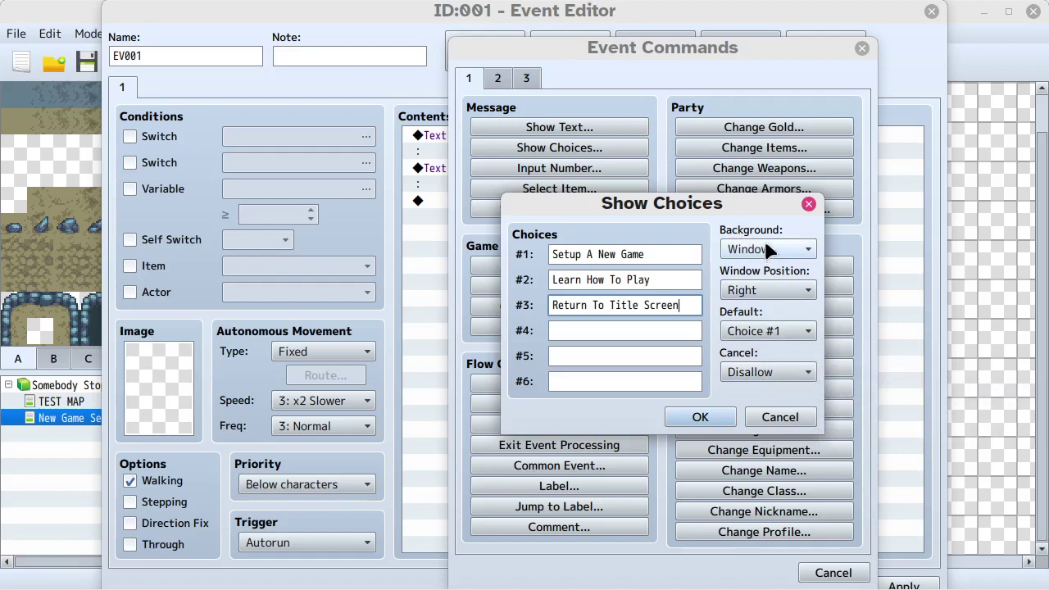
Step: Set the choice window position to Middle and add the Show Choices command to the event
click(769, 292)
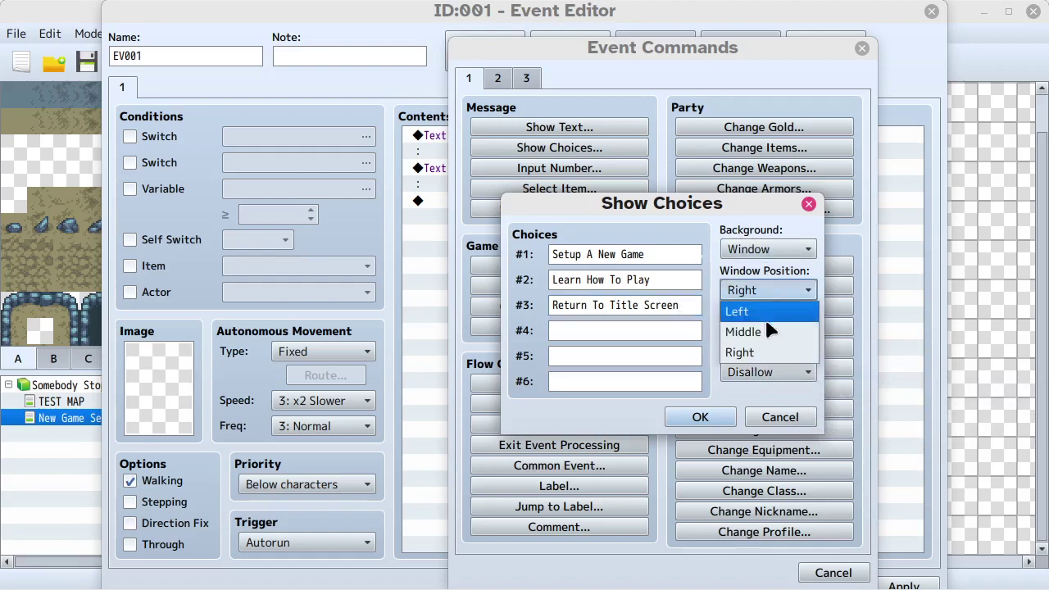
click(771, 328)
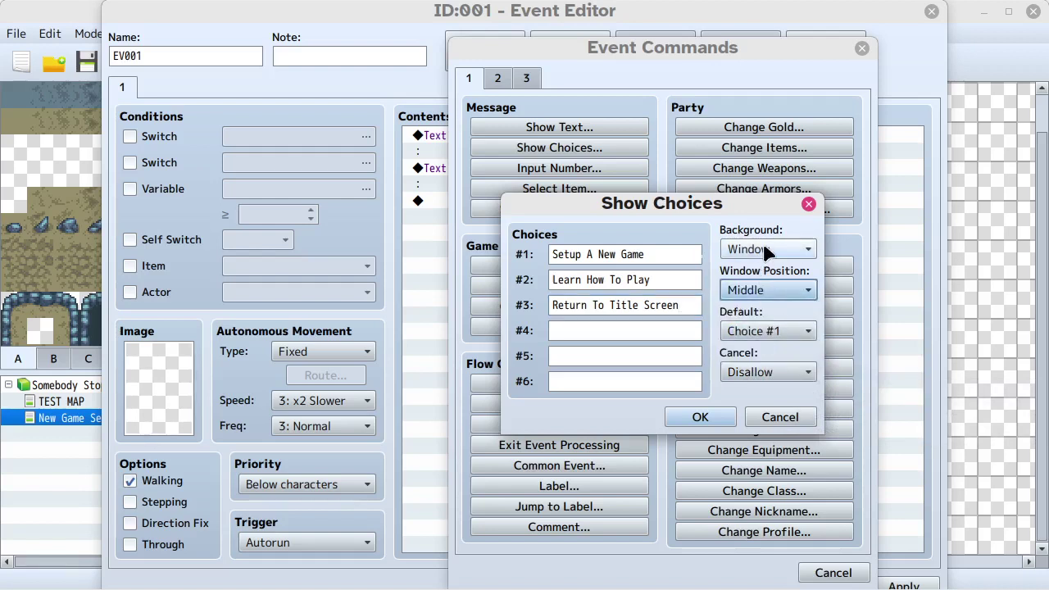
click(701, 417)
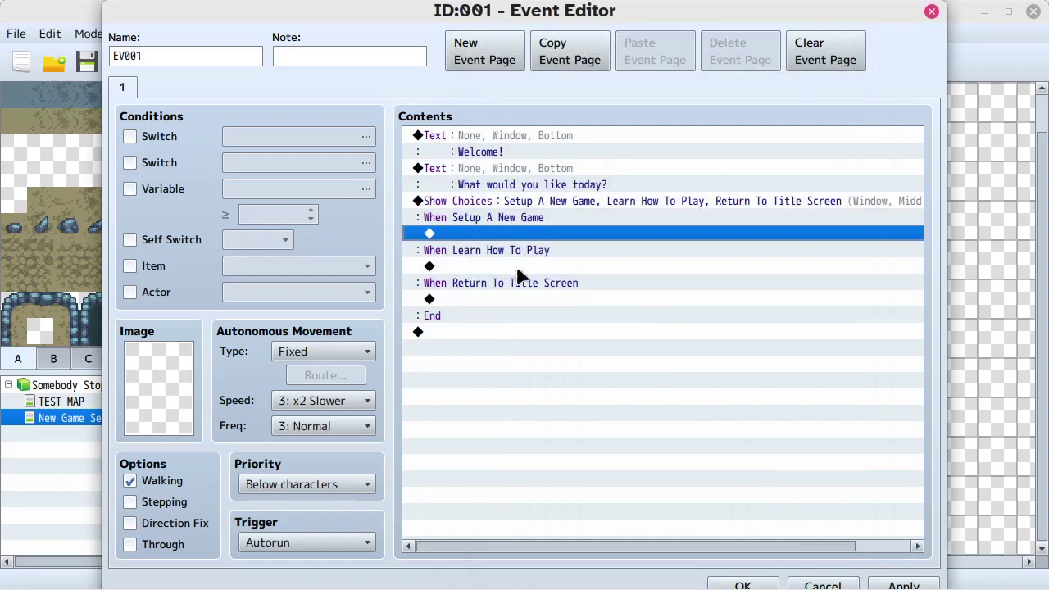
Step: Add a Return to Title Screen command inside the "When Return To Title Screen" branch
click(520, 299)
double_click(520, 306)
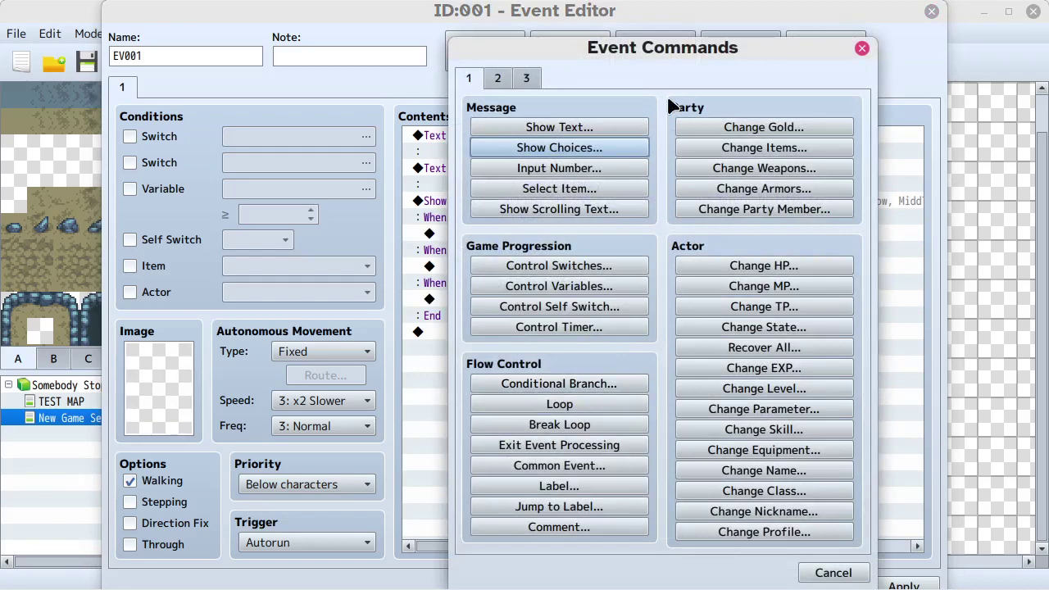
click(527, 79)
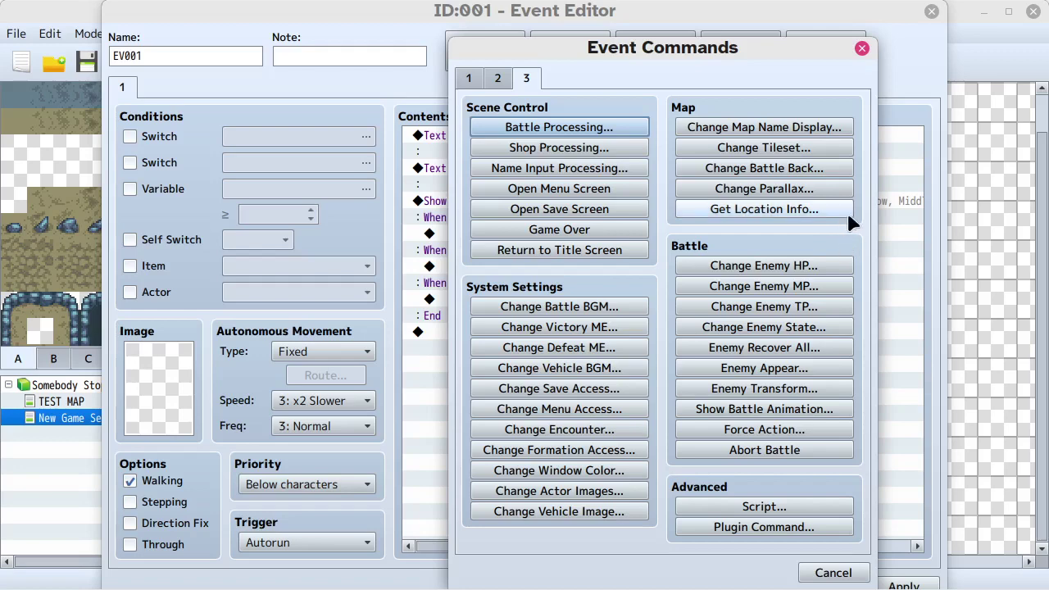
click(596, 253)
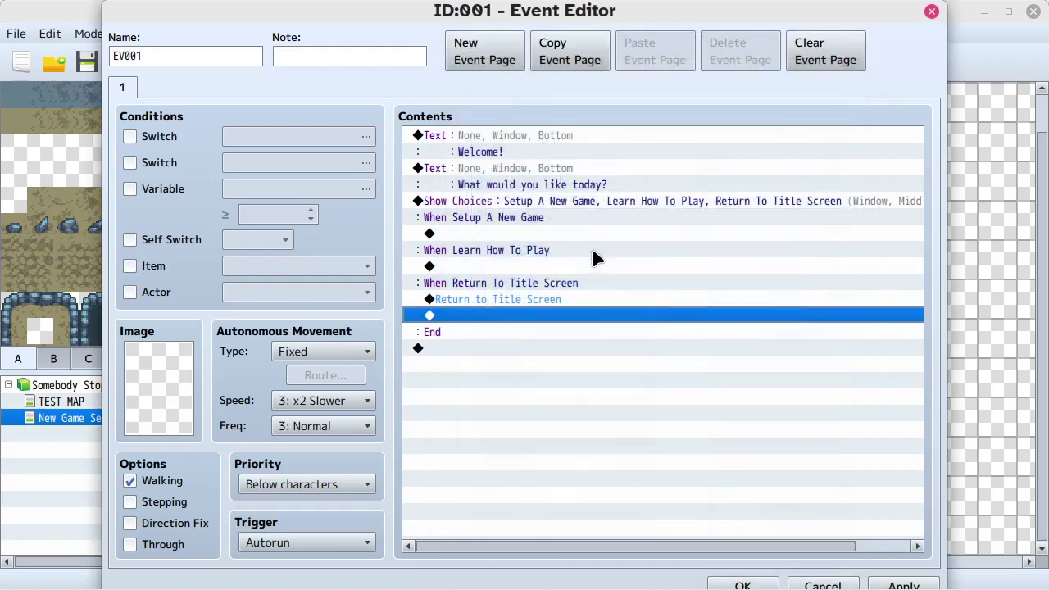
right_click(554, 299)
click(620, 309)
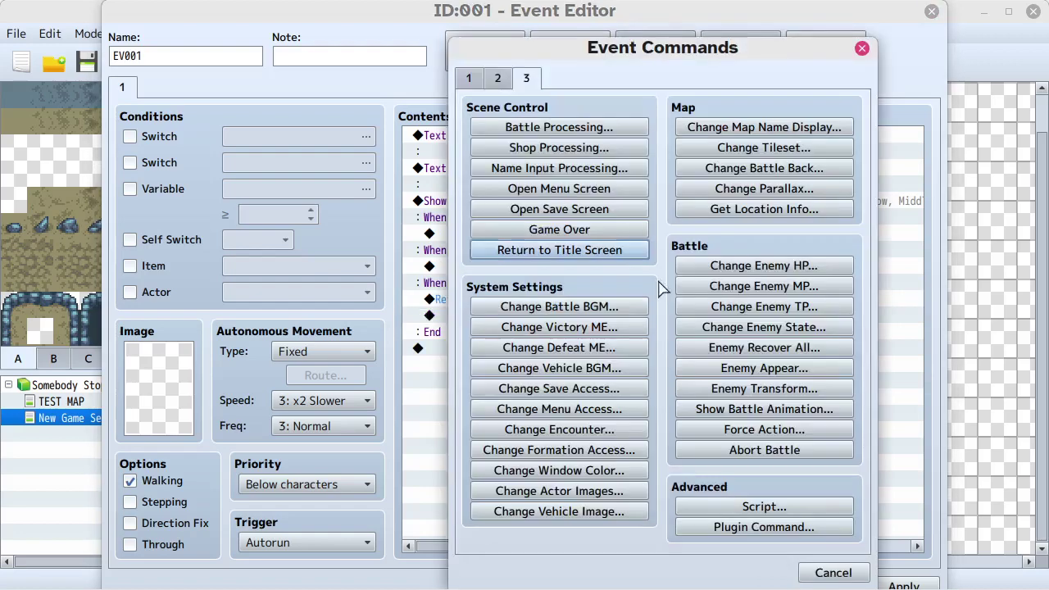
click(834, 570)
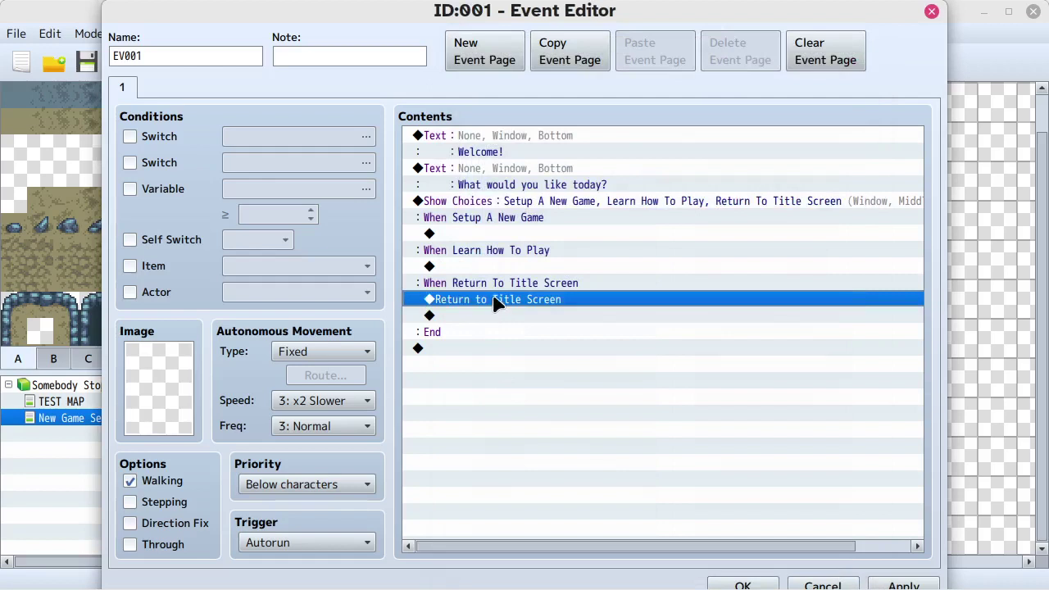
Step: Reopen the Show Choices command for editing and shorten choice #3 to "Return To Title"
click(495, 287)
click(509, 201)
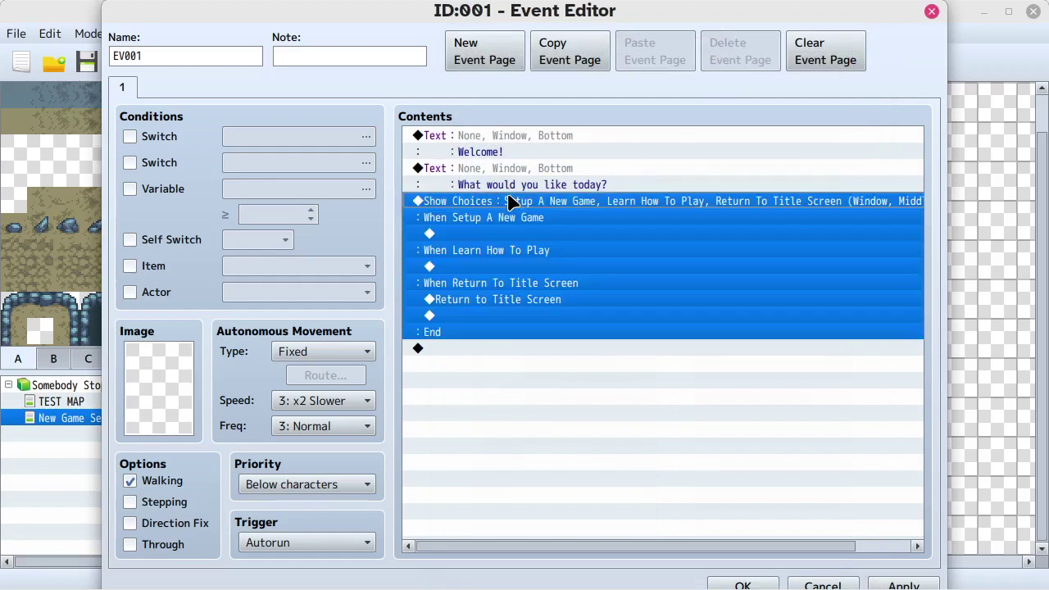
double_click(536, 255)
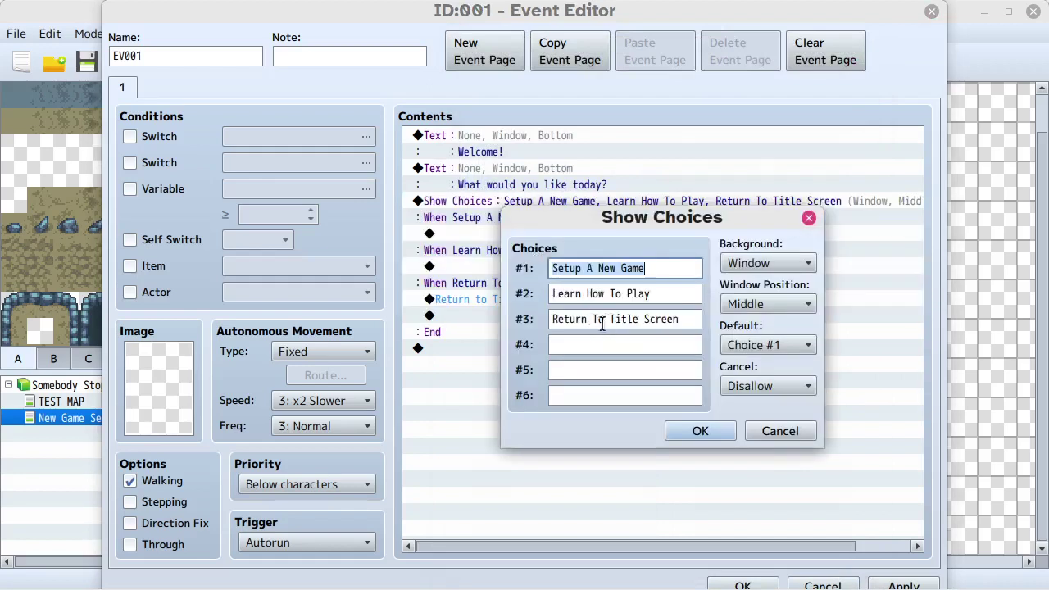
drag(551, 319, 678, 320)
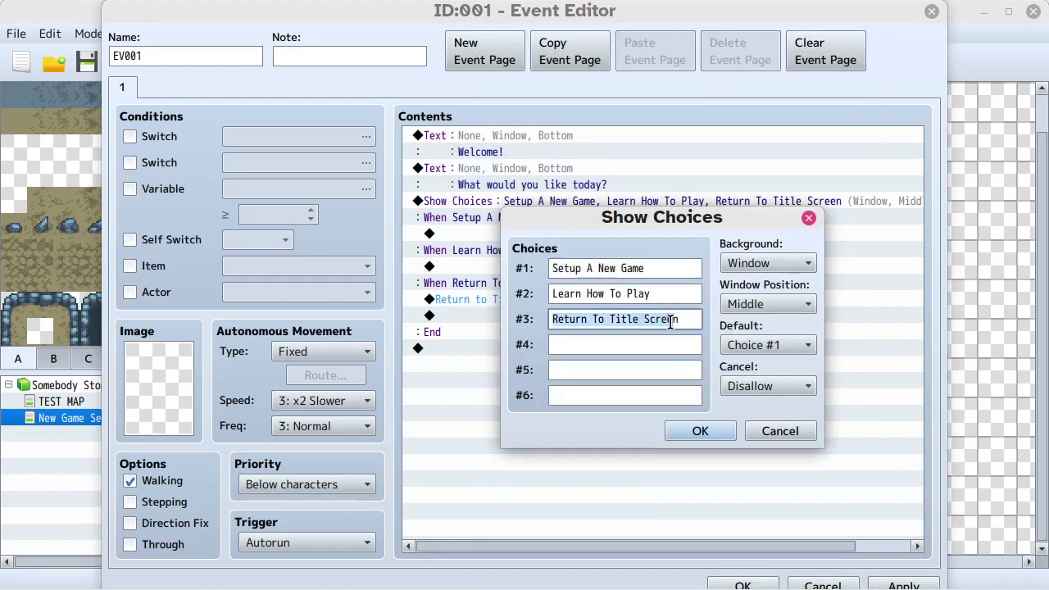
click(682, 319)
key(BackSpace)
key(BackSpace)
key(BackSpace)
key(BackSpace)
key(BackSpace)
key(BackSpace)
key(BackSpace)
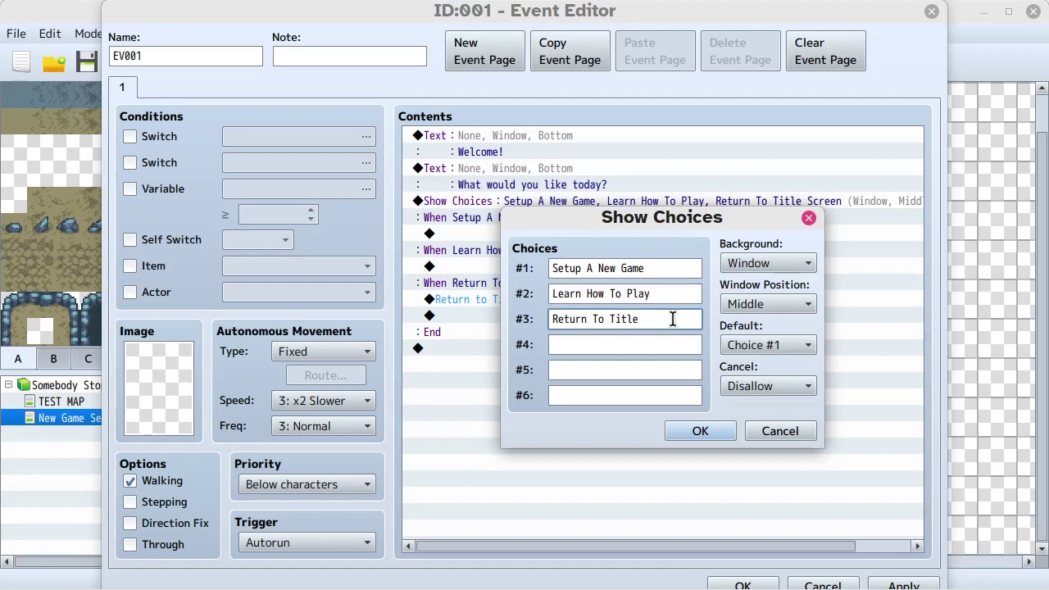
text(Scre)
key(BackSpace)
key(BackSpace)
key(BackSpace)
key(BackSpace)
Step: Reword choice #3 as "Go Back To The Title"
double_click(577, 319)
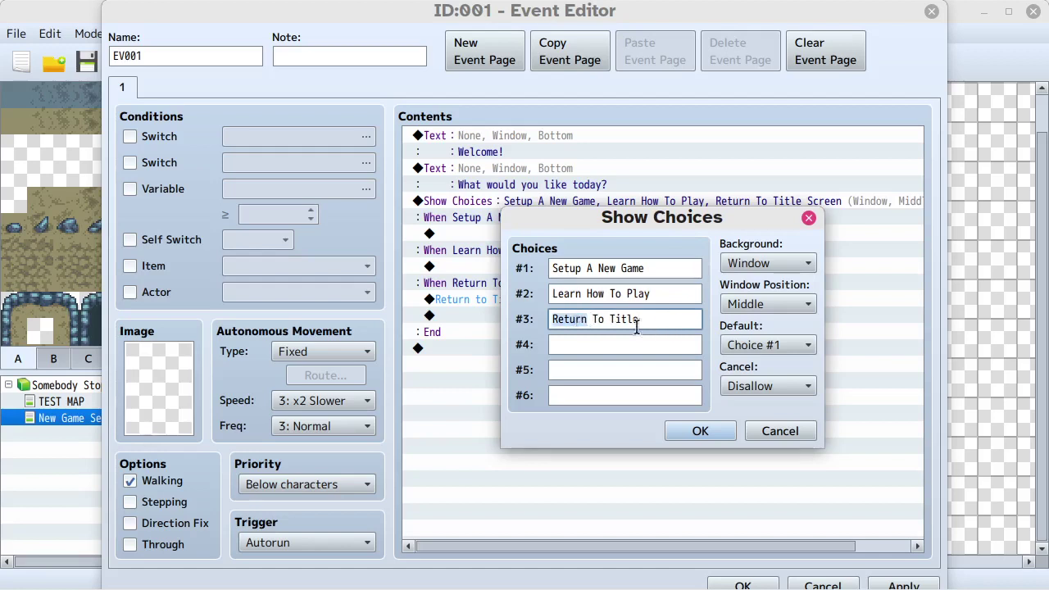
text(Go Back )
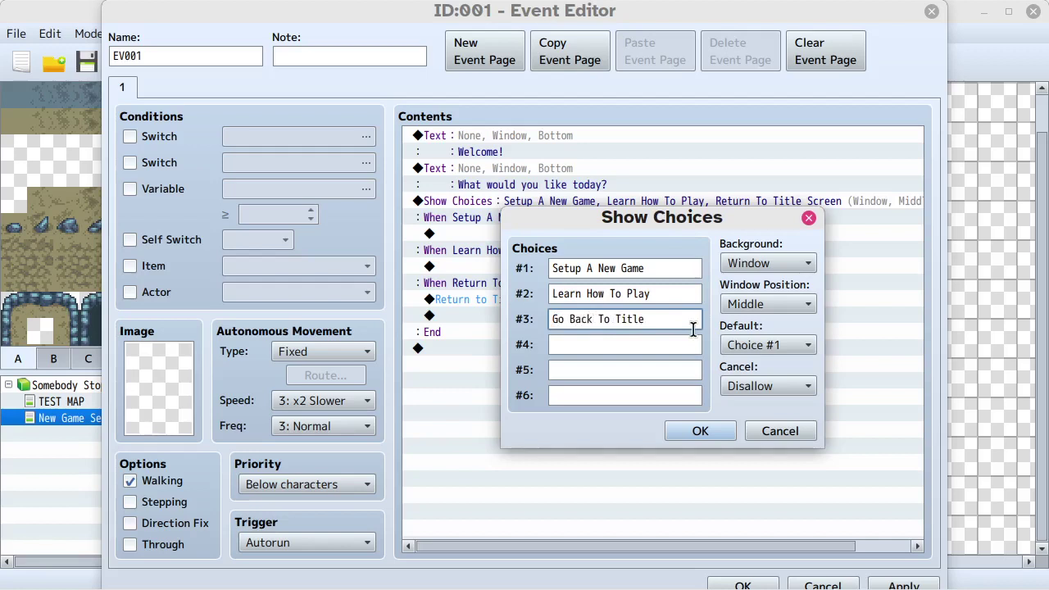
text(To Teh)
key(BackSpace)
key(BackSpace)
text(he T)
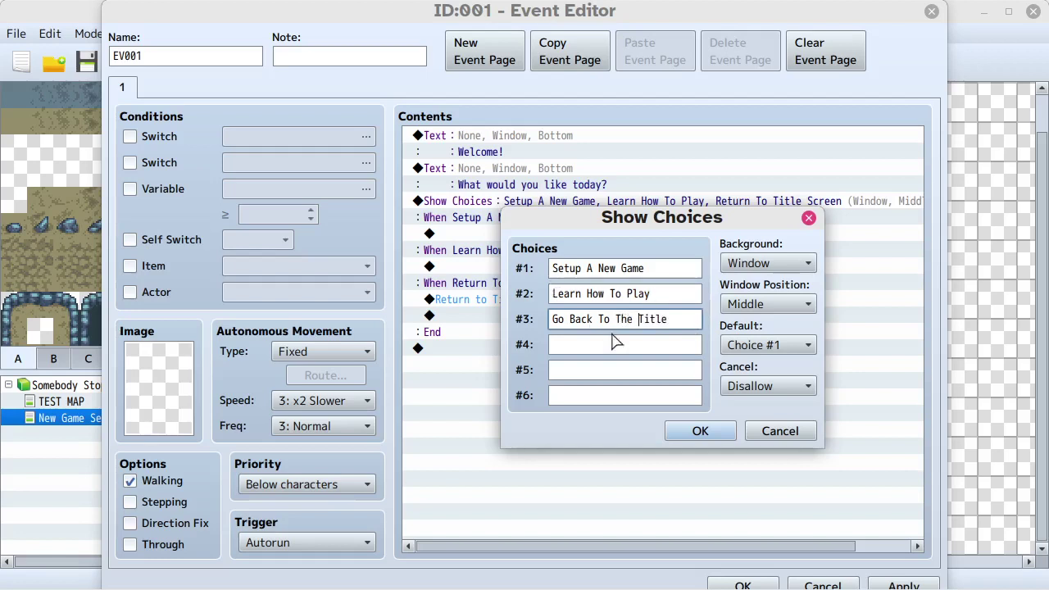
Step: Change the wording of choice #3 to "Return To The Title" and apply the edited Show Choices command
drag(594, 318, 544, 319)
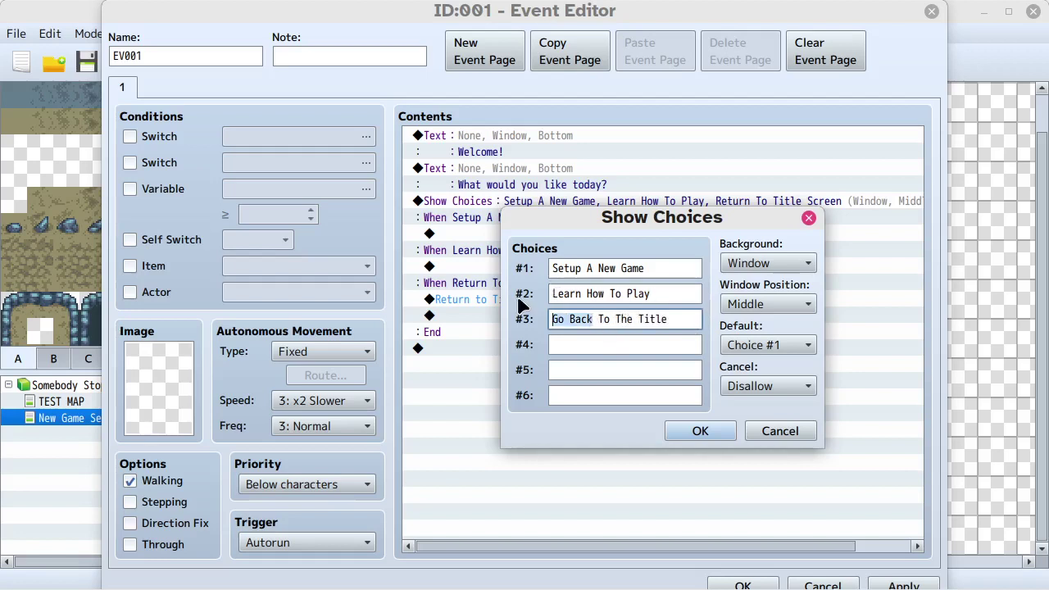
text(Return)
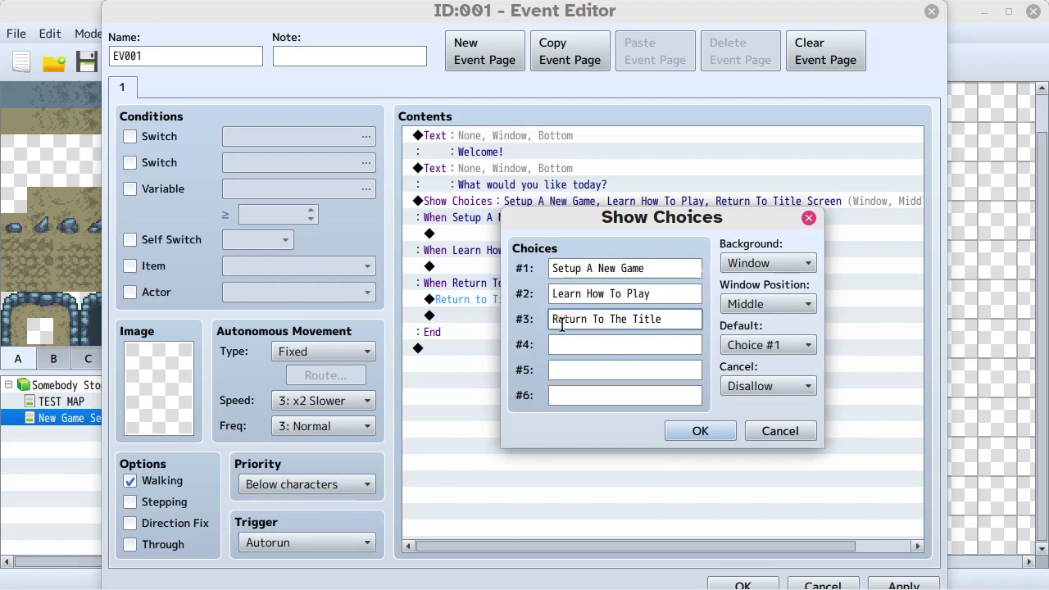
click(701, 432)
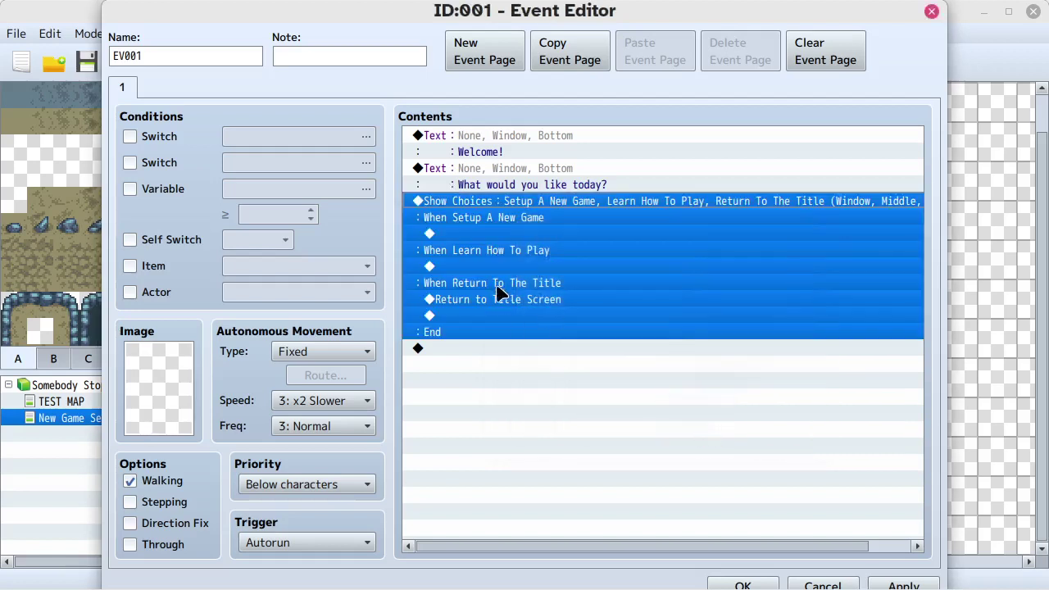
Step: Start a nested Show Choices command above Return to Title Screen in the "When Return To The Title" branch
click(507, 316)
right_click(510, 303)
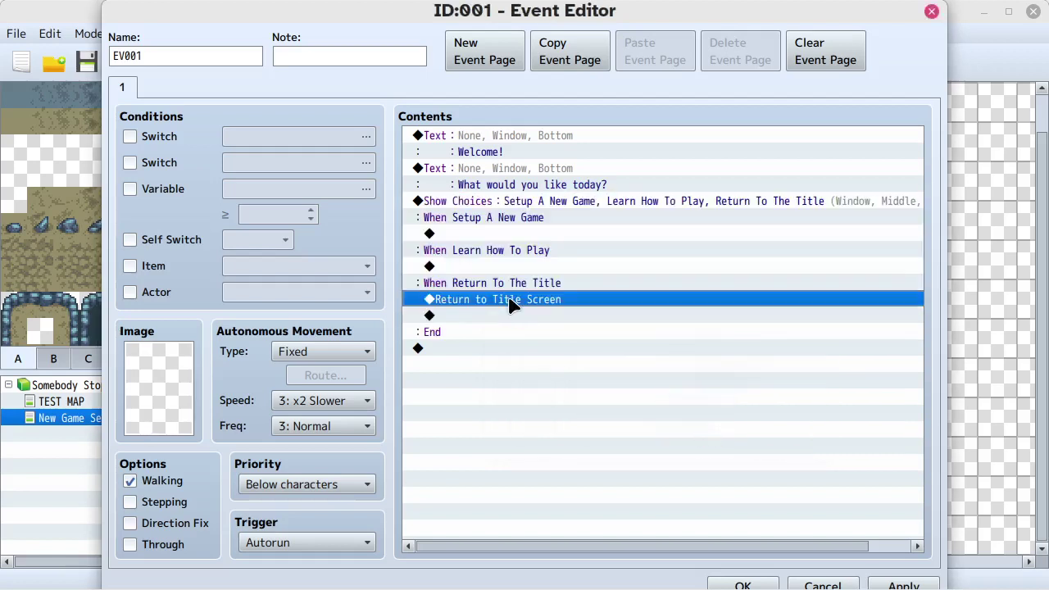
click(569, 310)
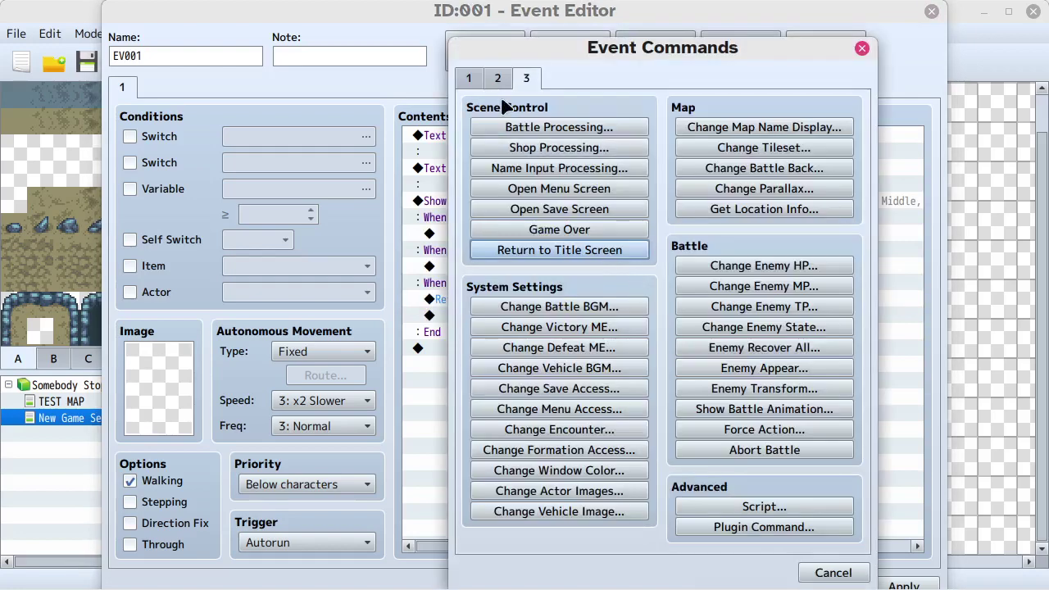
click(474, 79)
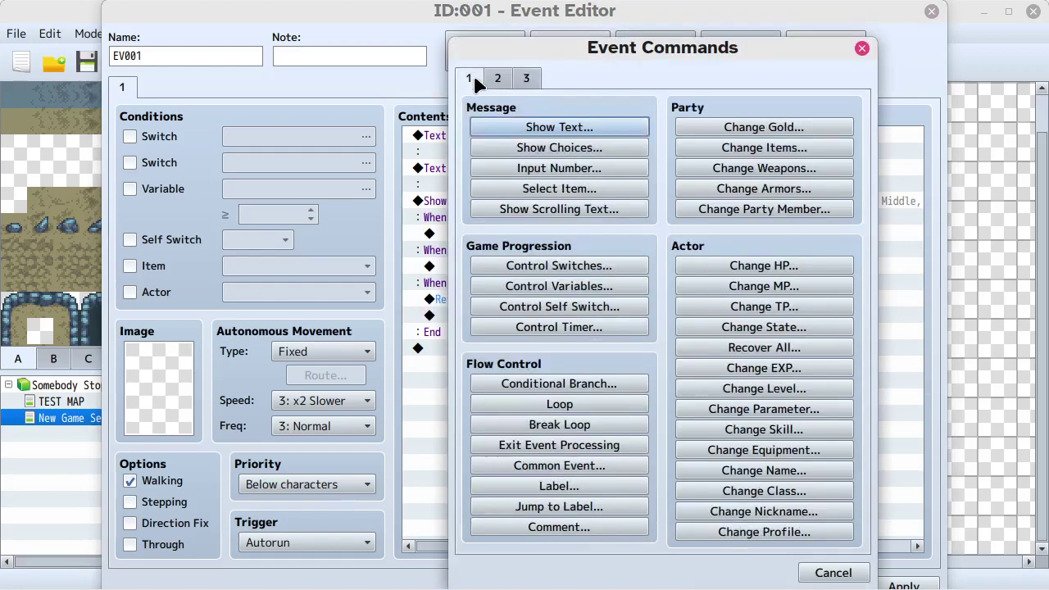
click(549, 150)
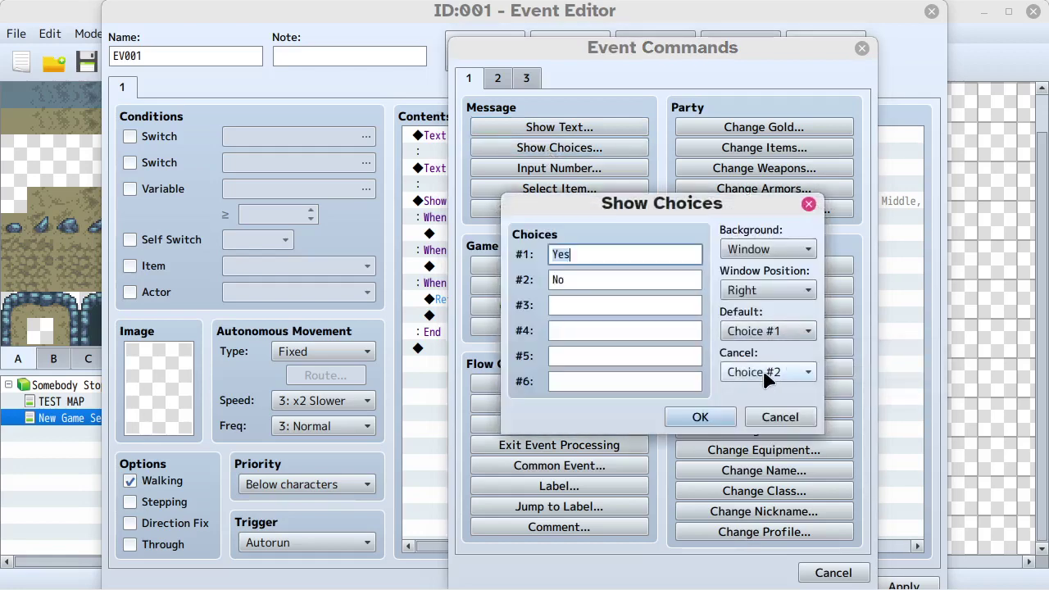
Step: Try "Nevermind" as choice #2 of the nested choices, and restore "No"
double_click(593, 282)
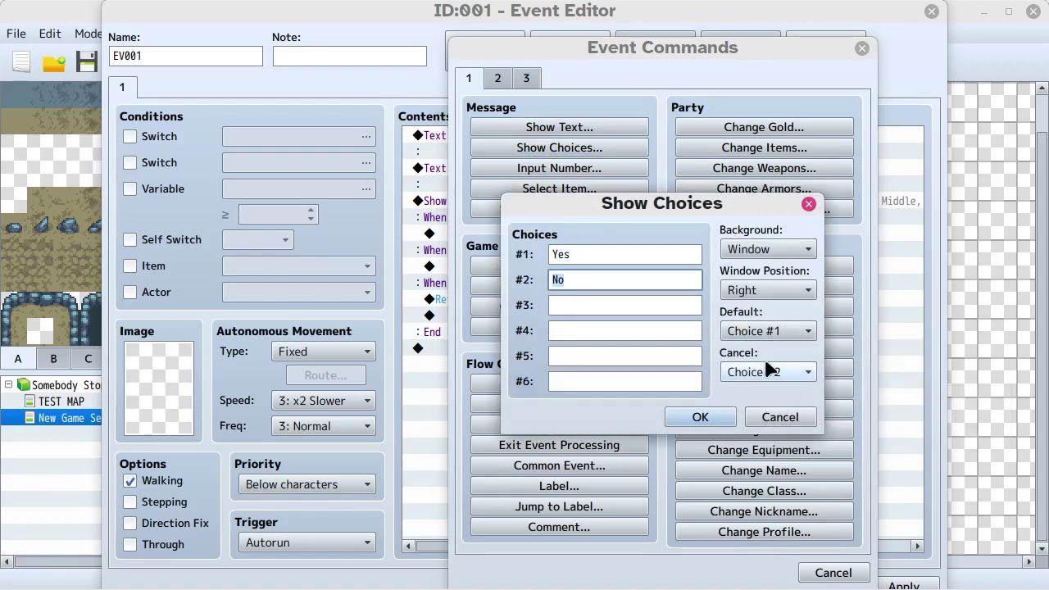
text(N)
key(BackSpace)
text(Nevermind)
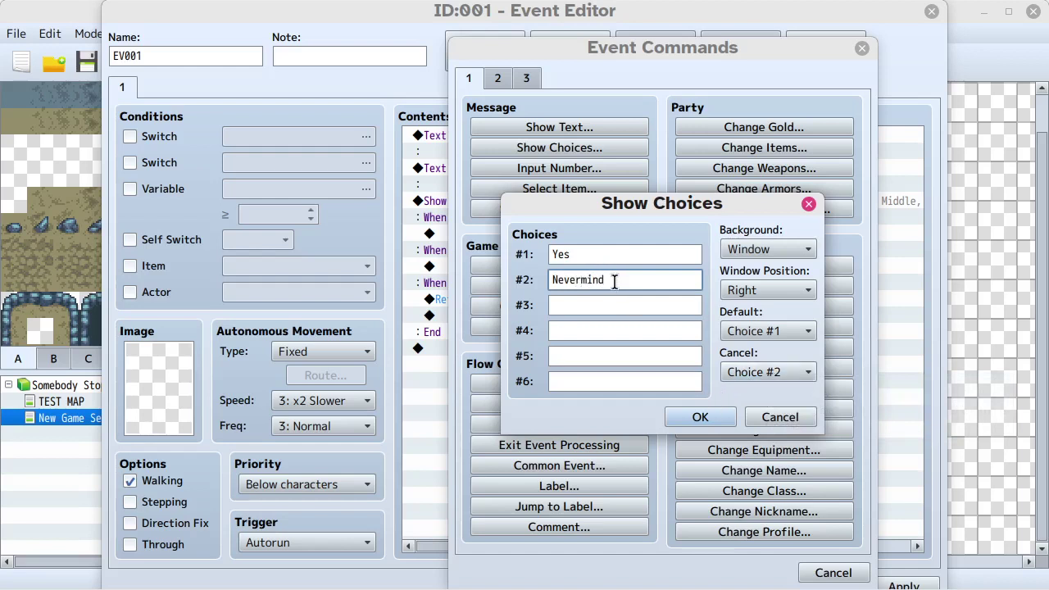
drag(615, 281, 471, 265)
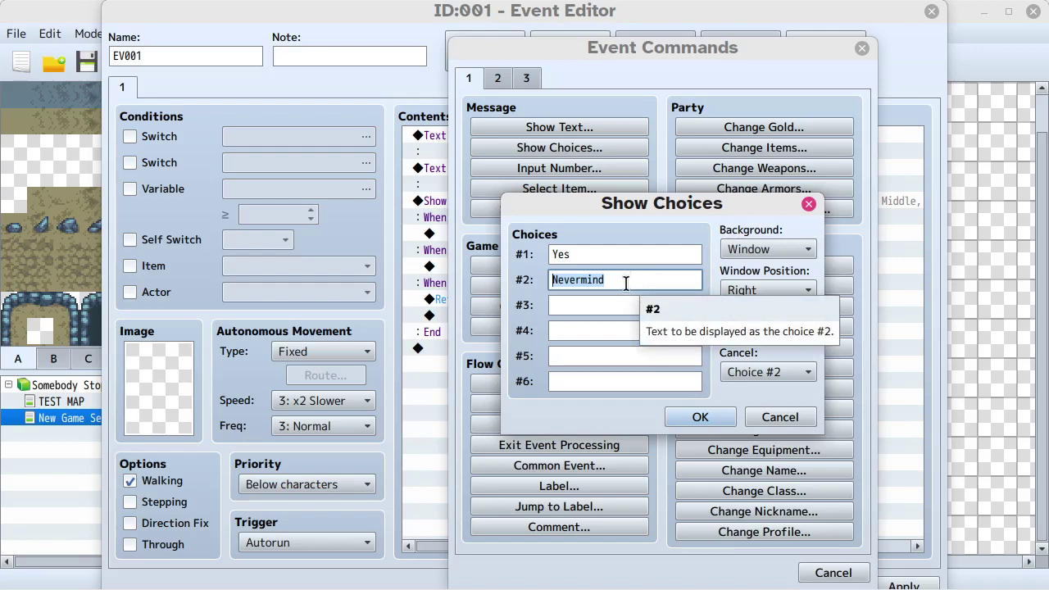
text(No)
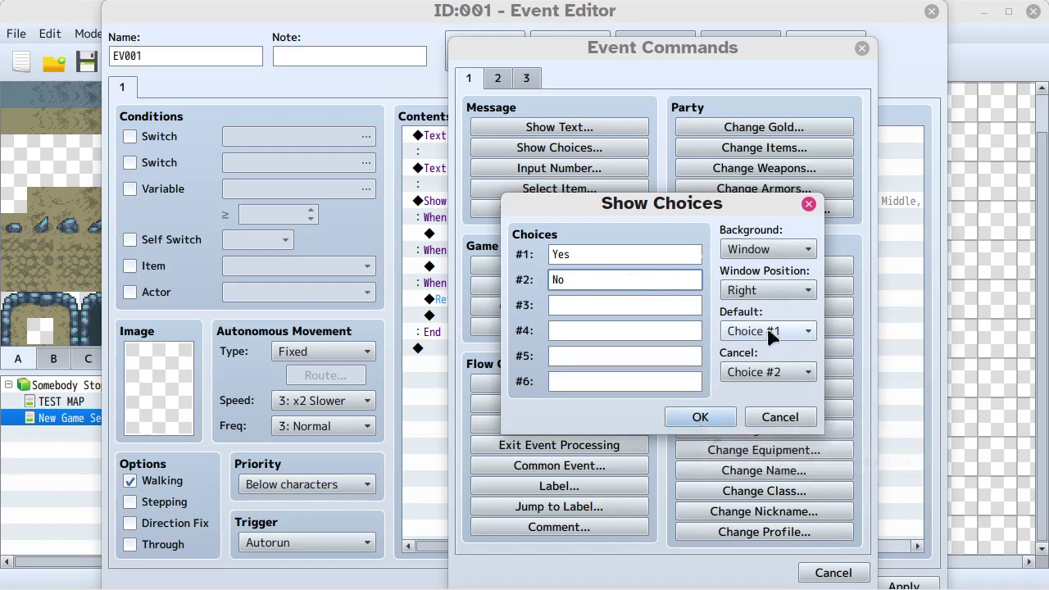
Step: Set the nested choice window position to Middle and add the Yes/No Show Choices command
click(782, 291)
click(773, 331)
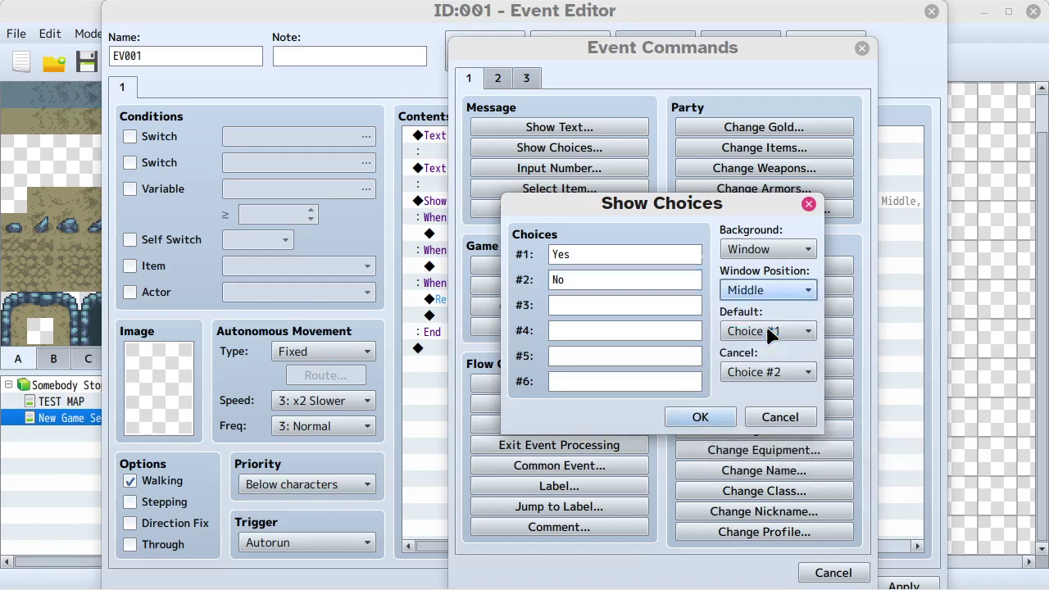
click(722, 417)
Step: Move the Return to Title Screen command into the "When Yes" branch of the nested choices
click(517, 400)
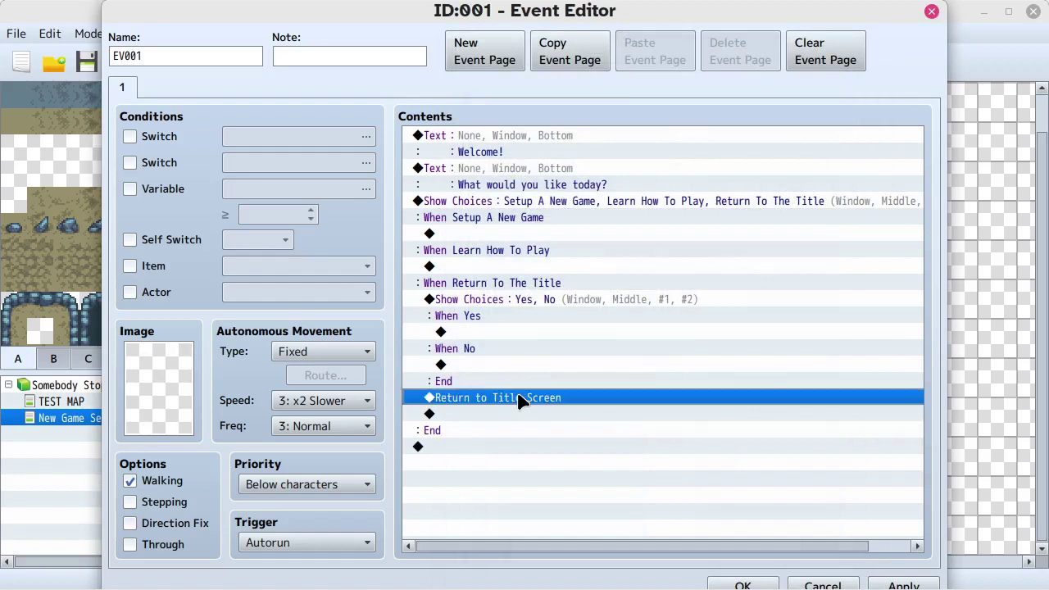
right_click(520, 400)
click(550, 415)
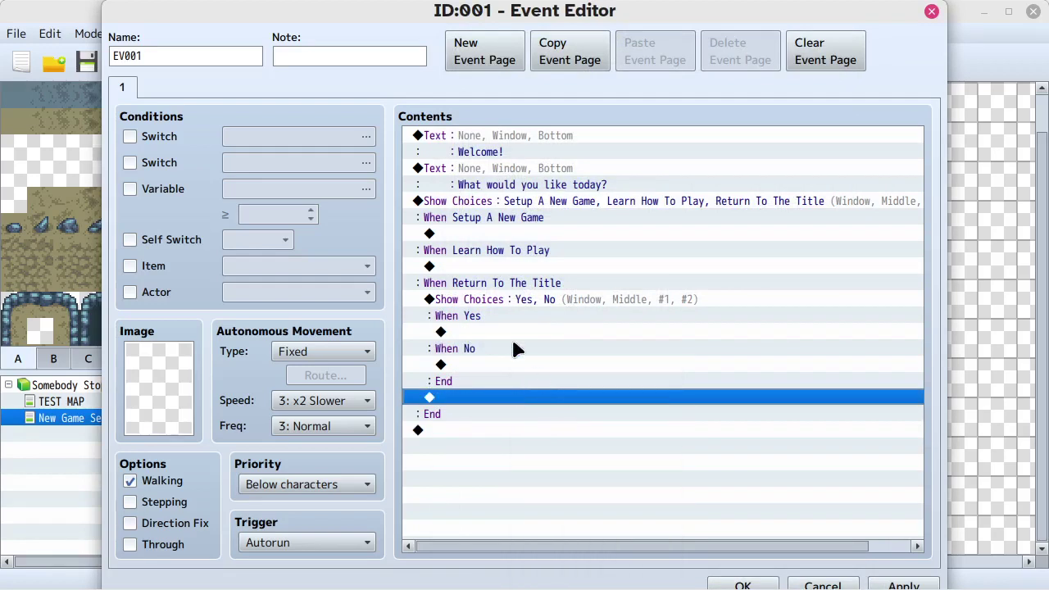
click(508, 333)
right_click(508, 334)
click(544, 433)
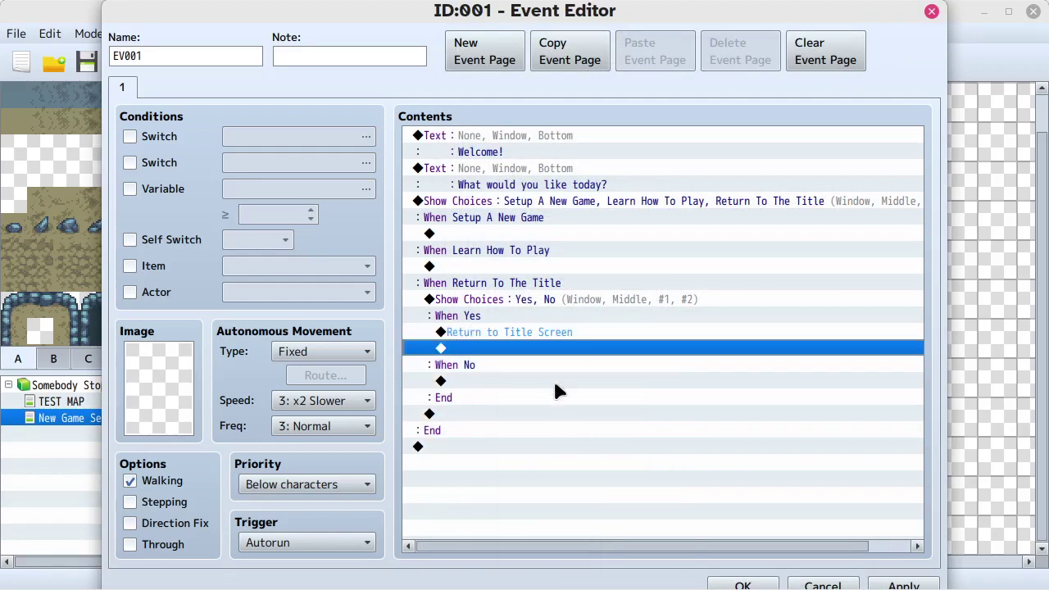